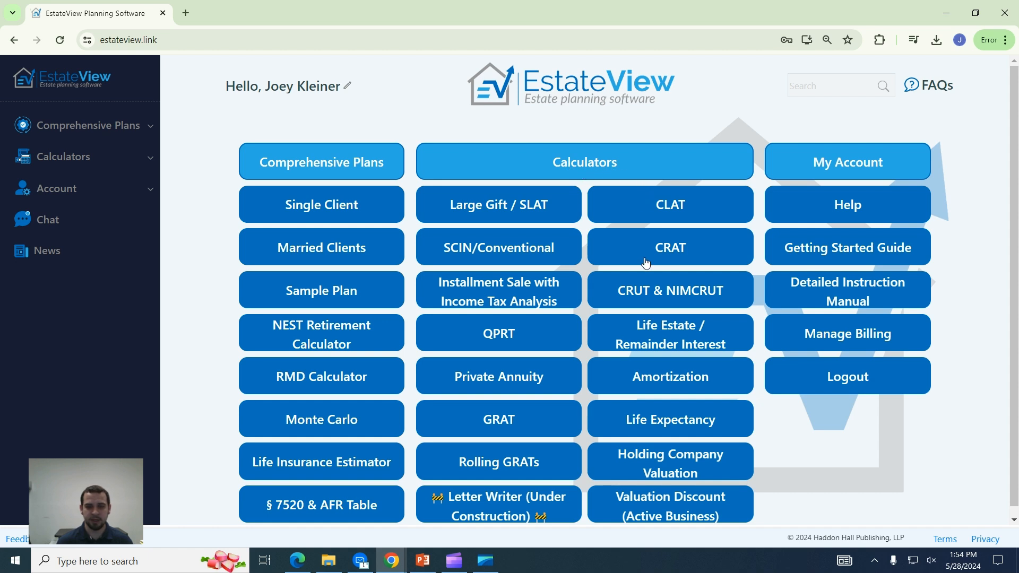
Open the CRAT calculator and switch its inputs between list and table layouts.
{"action": "left_click", "coordinate": [645, 263]}
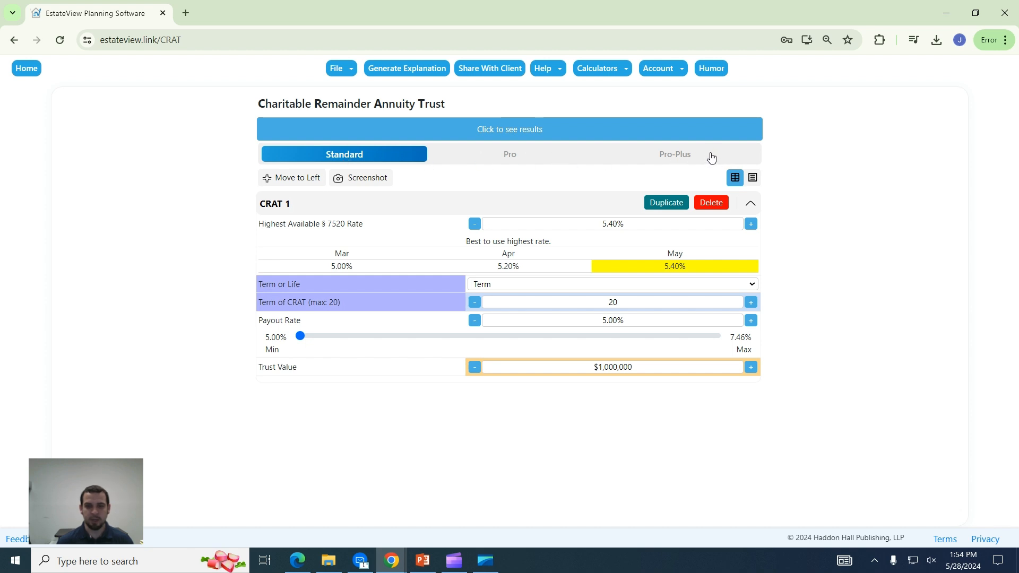
{"action": "left_click", "coordinate": [754, 186]}
{"action": "scroll", "coordinate": [601, 300], "scroll_direction": "down", "scroll_amount": 1}
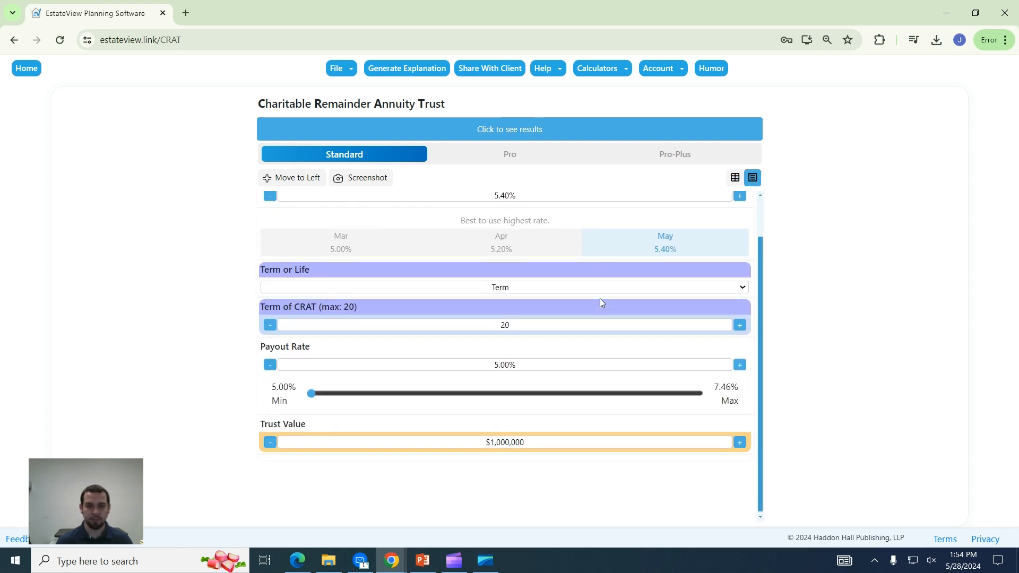
{"action": "scroll", "coordinate": [608, 342], "scroll_direction": "up", "scroll_amount": 1}
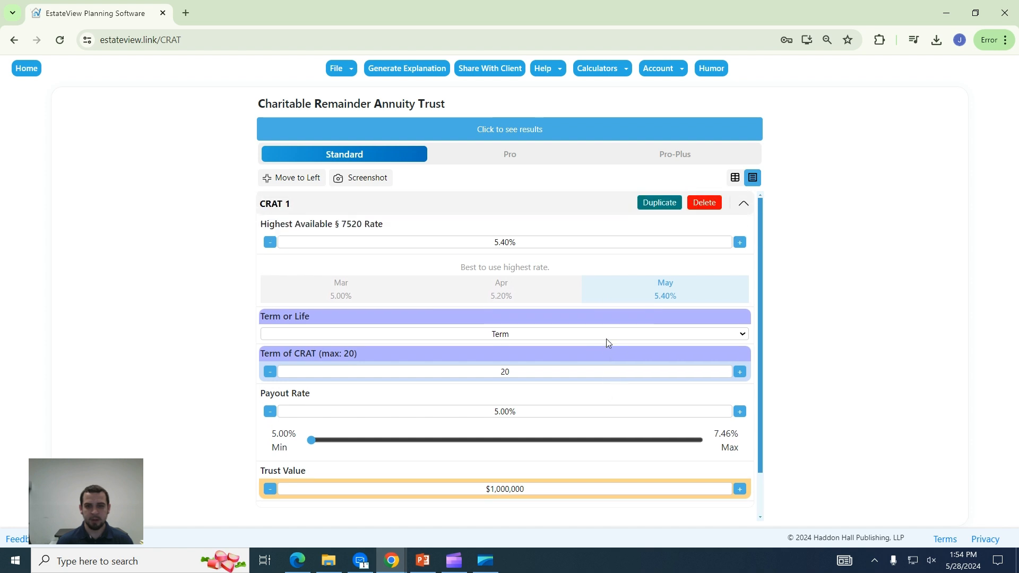
{"action": "left_click", "coordinate": [734, 181]}
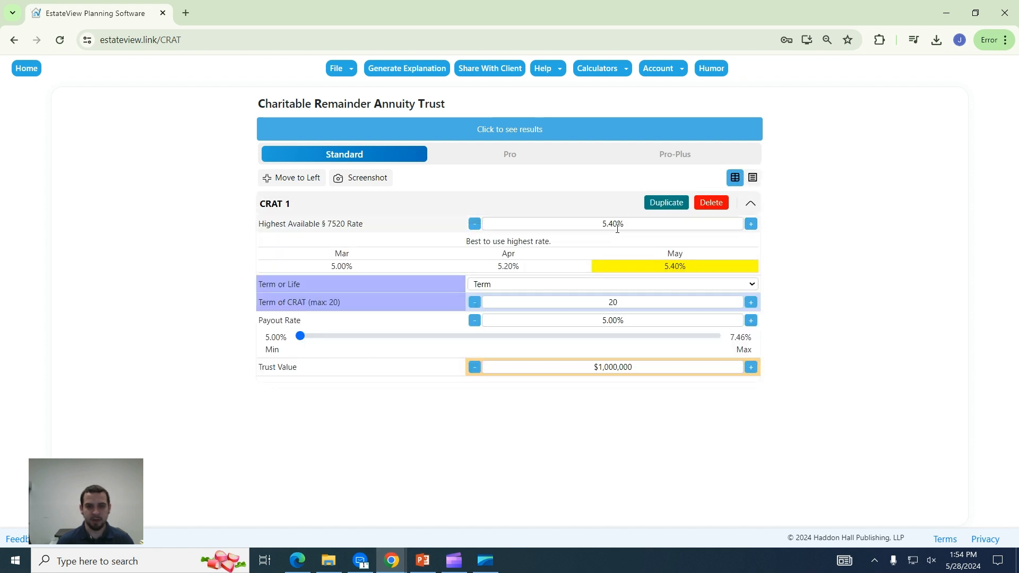
Try § 7520 rates of 5.60% and 5.20%, then settle back on 5.40%, noting 'Best to use highest rate'.
{"action": "left_click", "coordinate": [633, 222]}
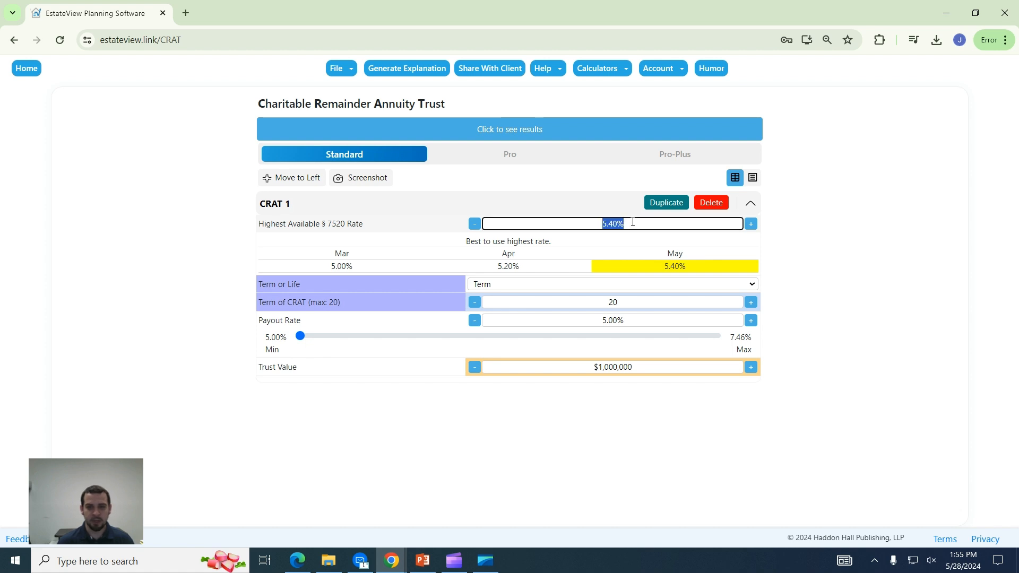
{"action": "left_click", "coordinate": [750, 224]}
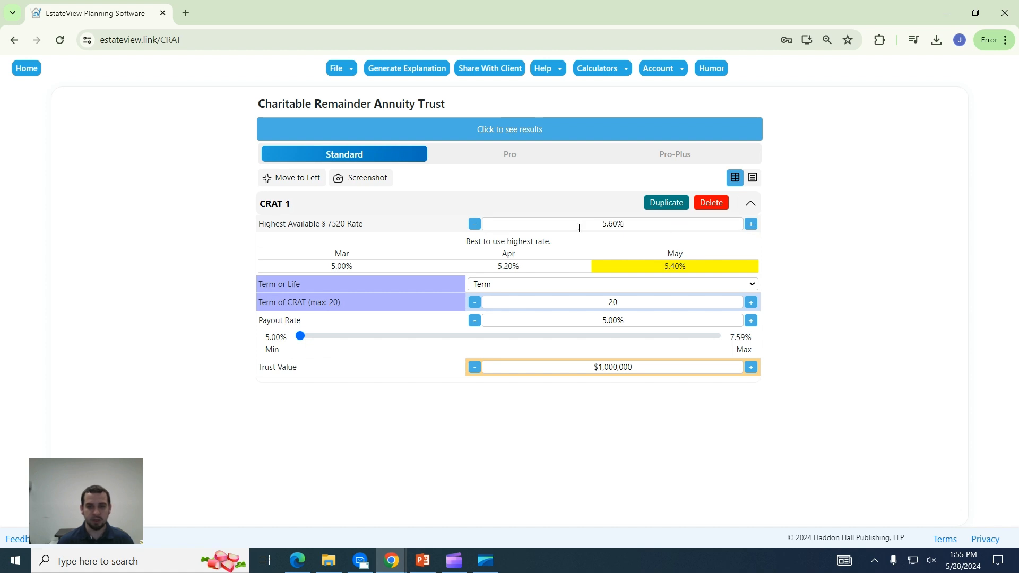
{"action": "left_click", "coordinate": [474, 223]}
{"action": "left_click", "coordinate": [474, 223]}
{"action": "left_click", "coordinate": [750, 224]}
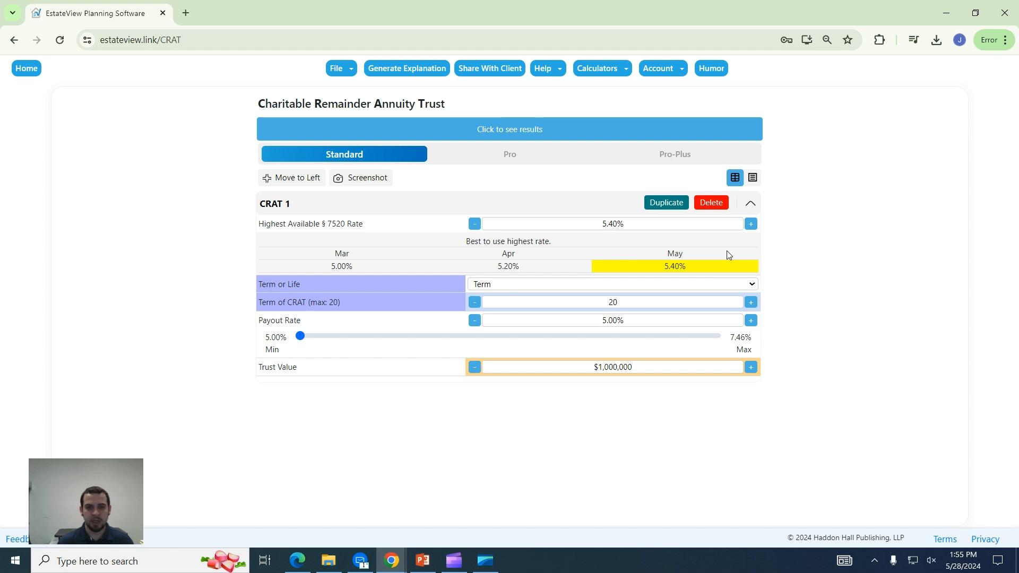
{"action": "left_click_drag", "start_coordinate": [466, 247], "coordinate": [556, 247]}
{"action": "left_click", "coordinate": [560, 247]}
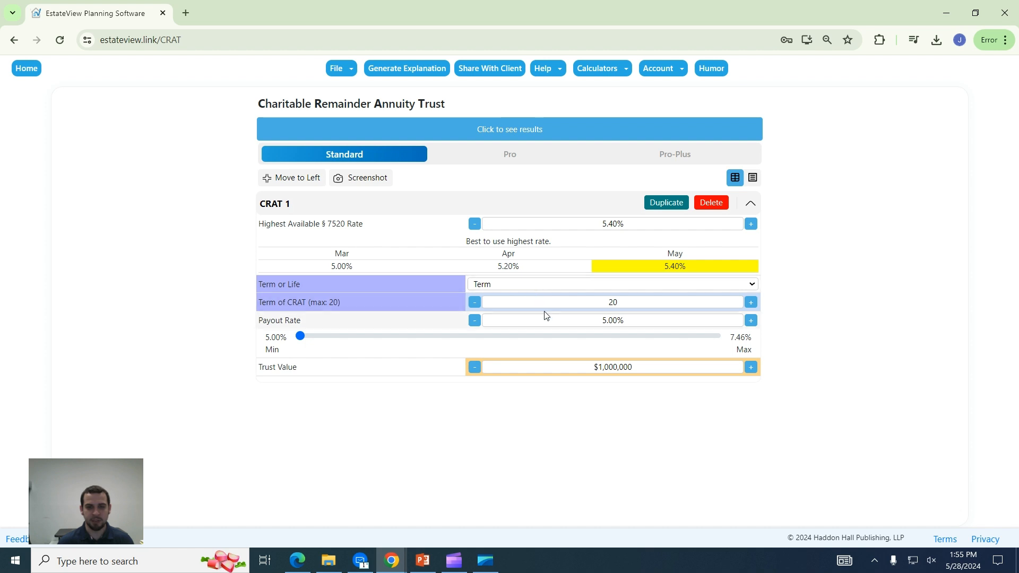
Change CRAT 1 from a 20-year term to a life trust covering two lives.
{"action": "left_click", "coordinate": [474, 301]}
{"action": "left_click", "coordinate": [474, 302]}
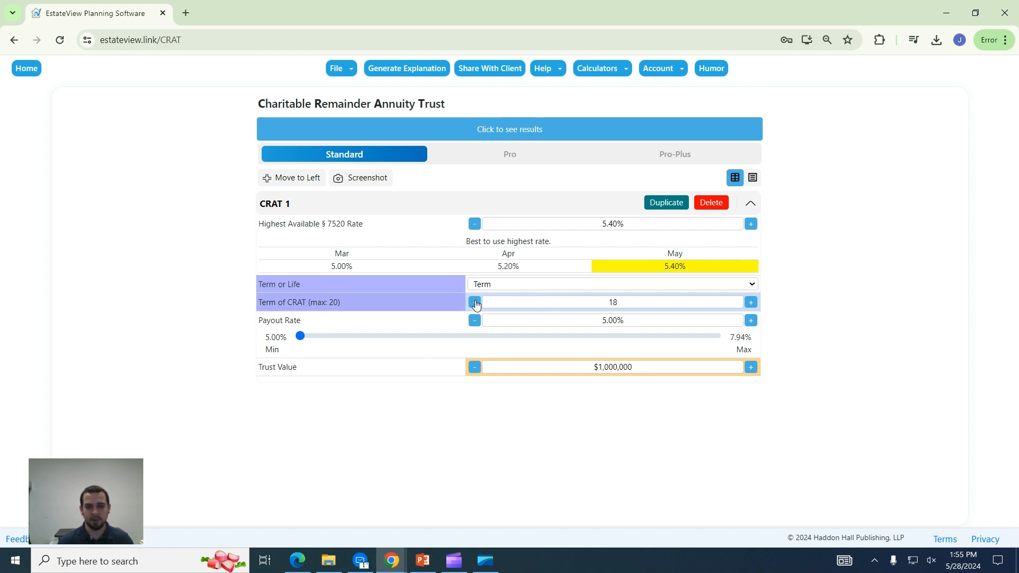
{"action": "left_click", "coordinate": [475, 302]}
{"action": "left_click", "coordinate": [750, 302]}
{"action": "left_click", "coordinate": [750, 302]}
{"action": "left_click", "coordinate": [751, 302]}
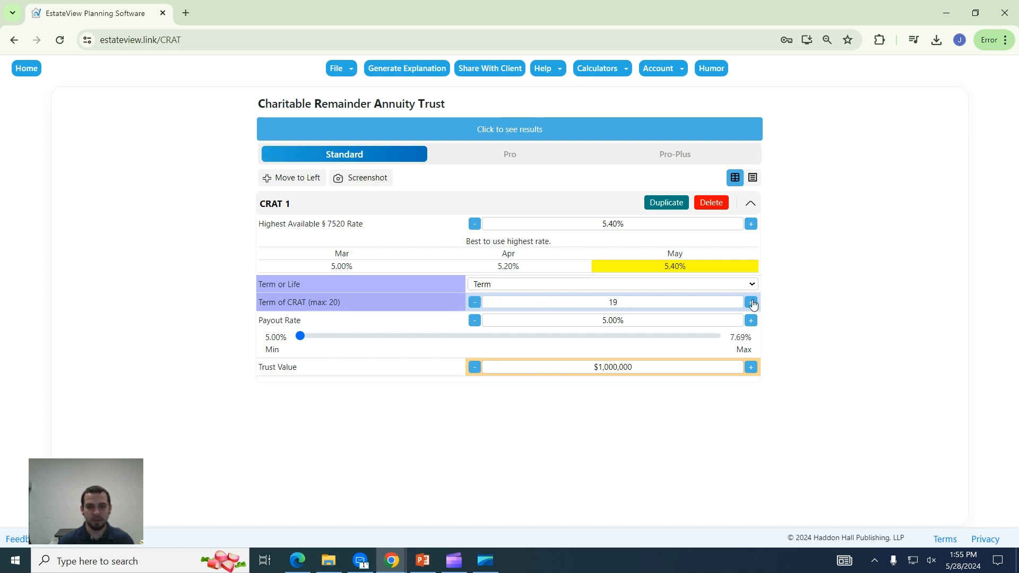
{"action": "left_click", "coordinate": [545, 285]}
{"action": "left_click", "coordinate": [534, 306]}
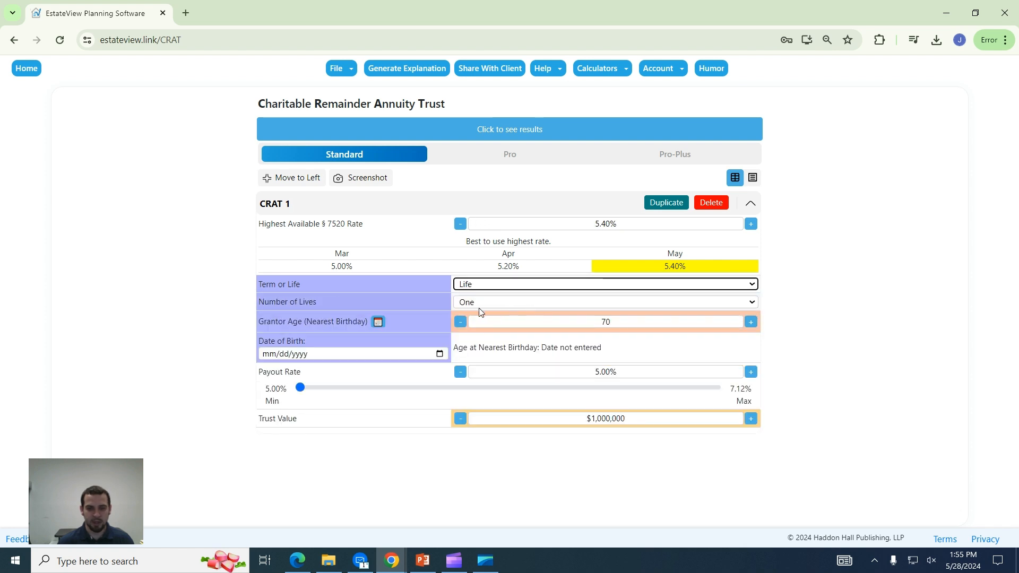
{"action": "left_click", "coordinate": [478, 303]}
{"action": "left_click", "coordinate": [478, 325]}
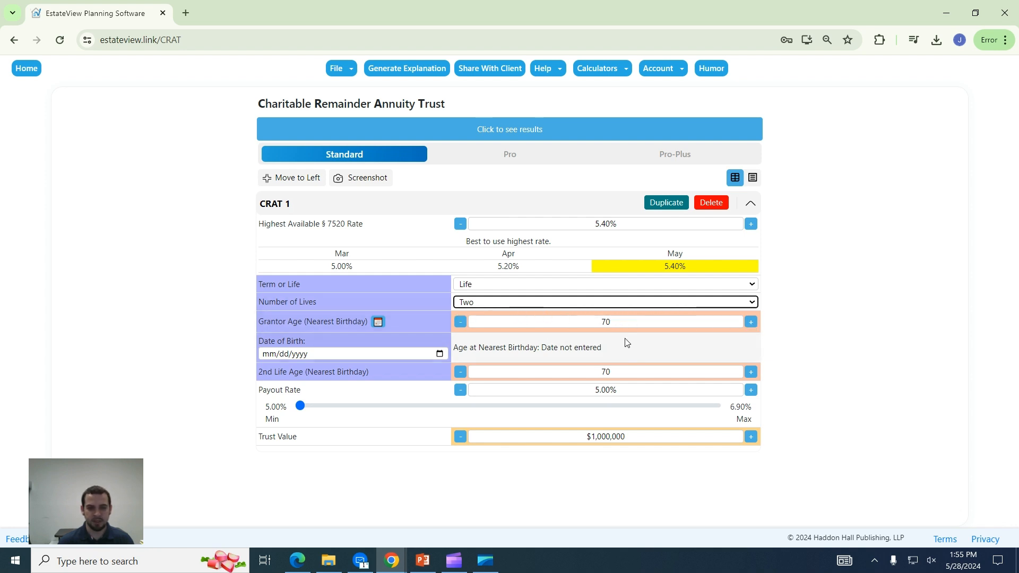
Set the second life's age to 66 and keep the trust value at $1,000,000.
{"action": "left_click", "coordinate": [460, 374]}
{"action": "left_click", "coordinate": [460, 374]}
{"action": "left_click", "coordinate": [460, 374]}
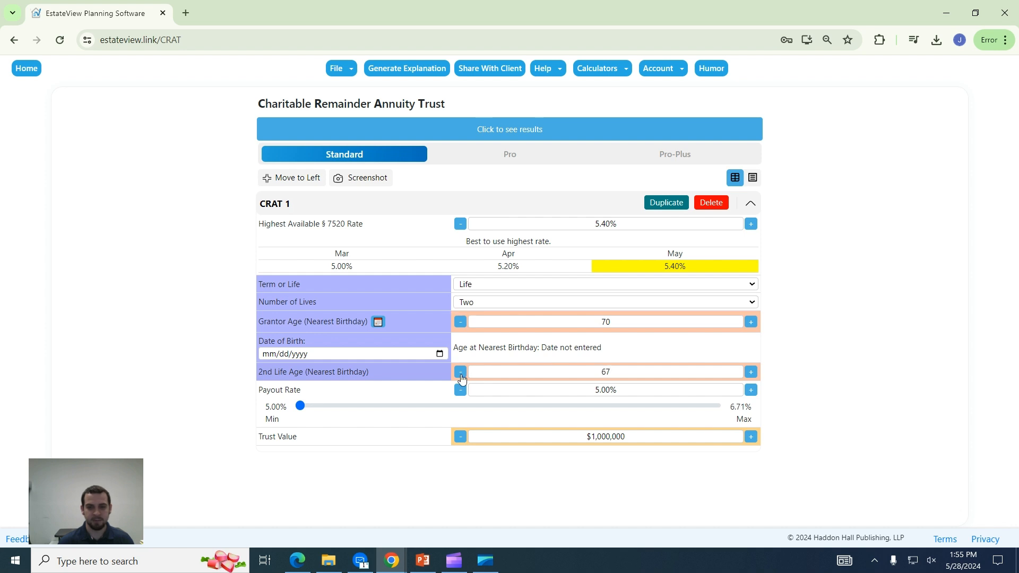
{"action": "left_click", "coordinate": [460, 374]}
{"action": "left_click", "coordinate": [461, 374]}
{"action": "left_click", "coordinate": [751, 373]}
{"action": "left_click", "coordinate": [750, 373]}
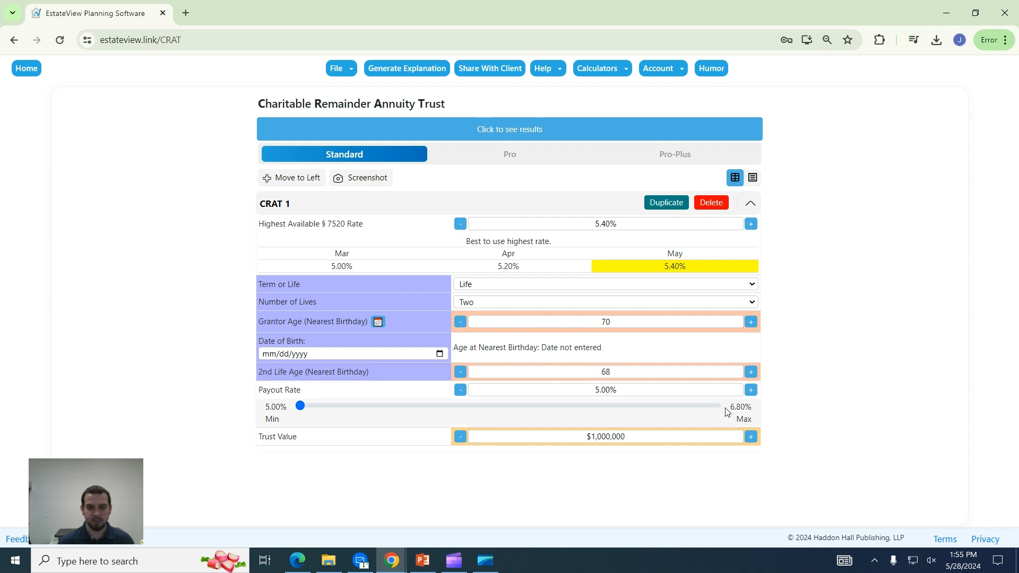
{"action": "left_click", "coordinate": [460, 371]}
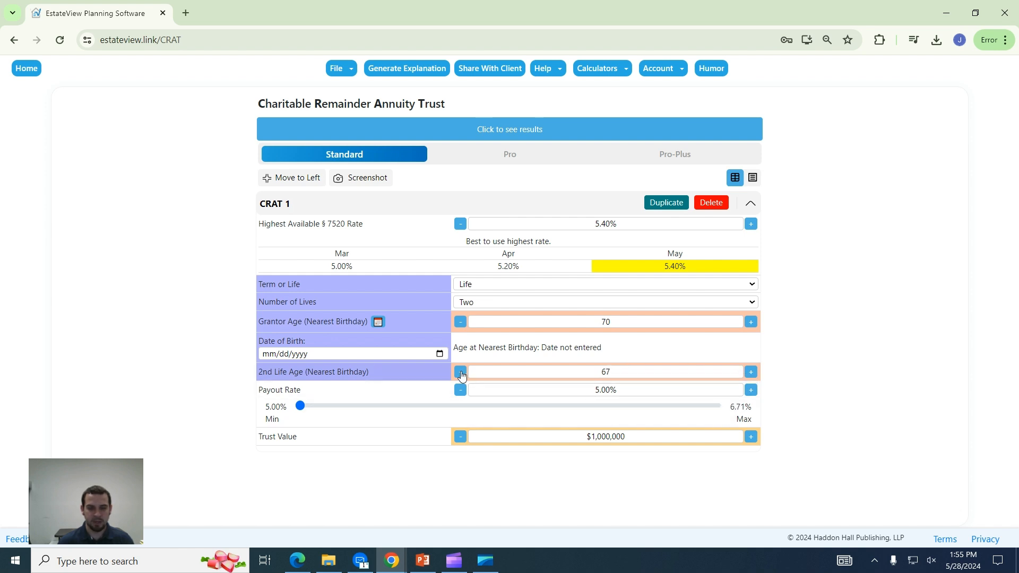
{"action": "left_click", "coordinate": [460, 372]}
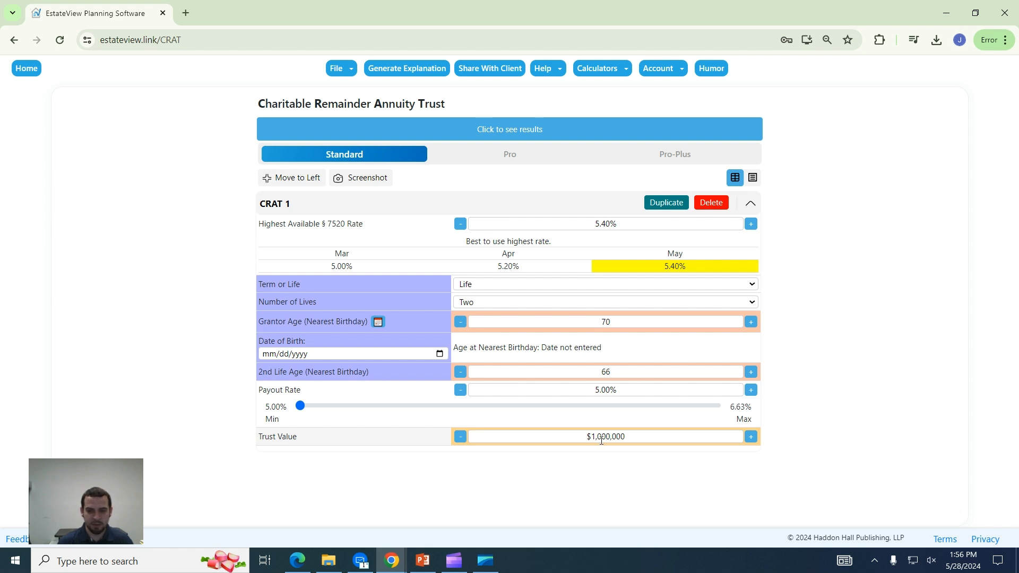
{"action": "left_click", "coordinate": [635, 437]}
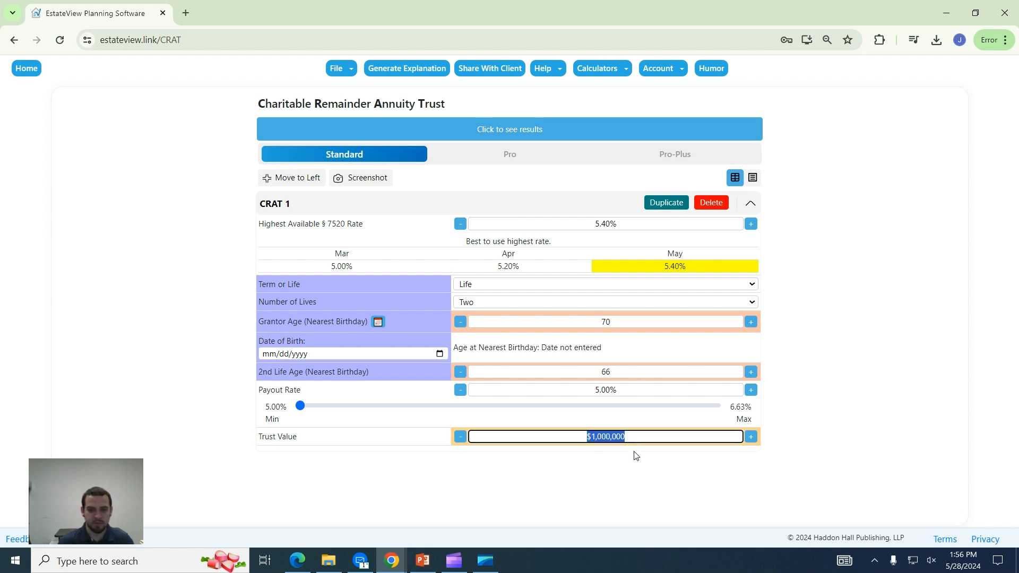
{"action": "left_click", "coordinate": [634, 459]}
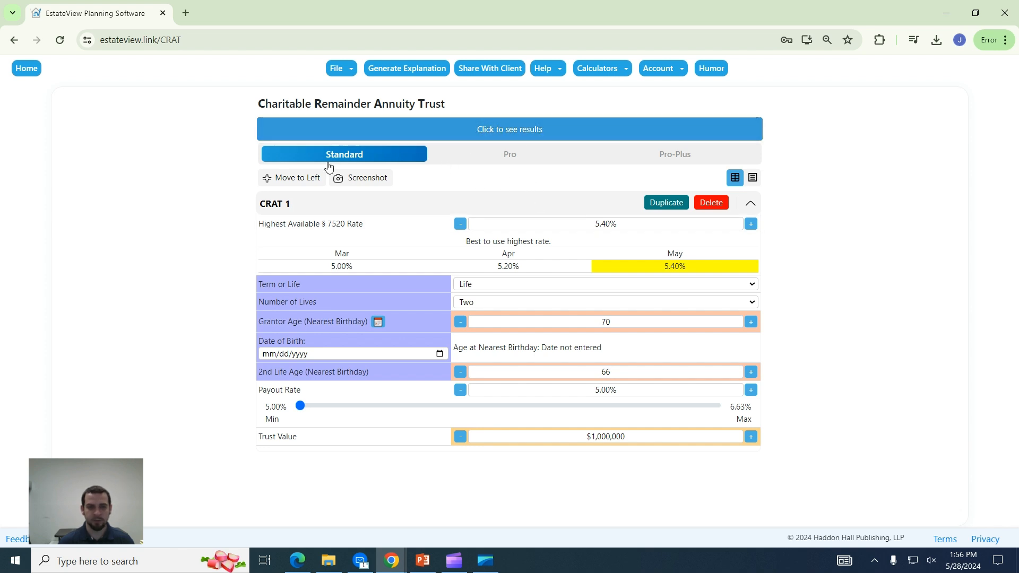
Dock the inputs on the left to show CRAT Summaries and Results Explained, then raise the payout rate a step.
{"action": "left_click", "coordinate": [310, 181]}
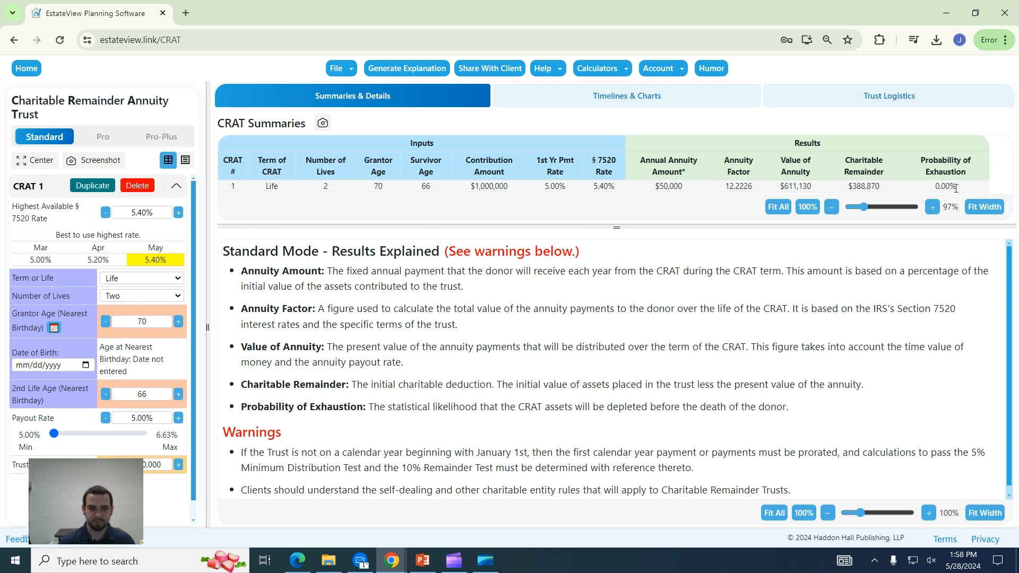
{"action": "left_click", "coordinate": [178, 418]}
Raise the payout rate to 6.63%, then review the 12.2226 annuity factor and $810,358 annuity value.
{"action": "left_click", "coordinate": [178, 418]}
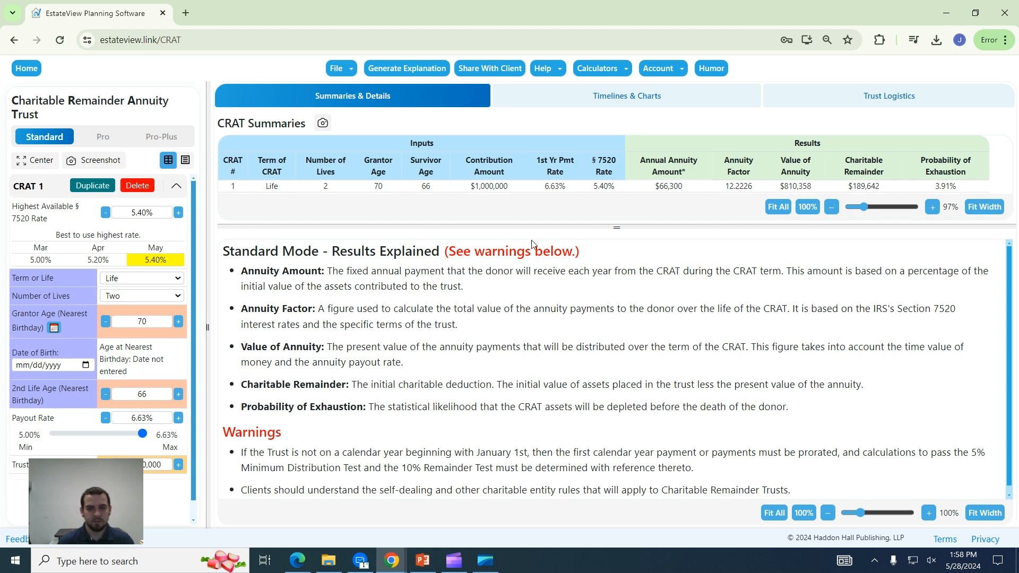
{"action": "scroll", "coordinate": [234, 300], "scroll_direction": "down", "scroll_amount": 1}
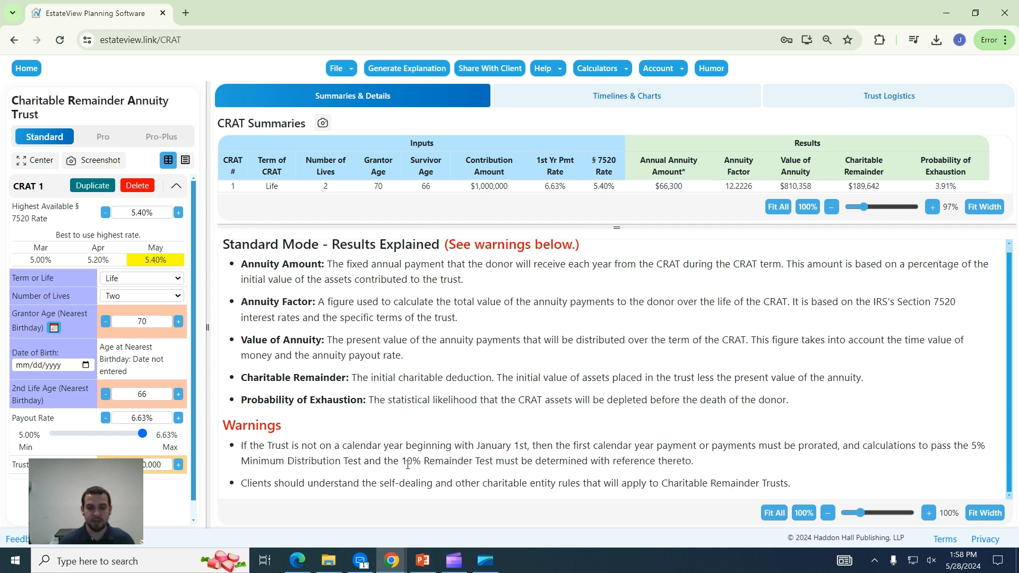
{"action": "scroll", "coordinate": [393, 402], "scroll_direction": "up", "scroll_amount": 1}
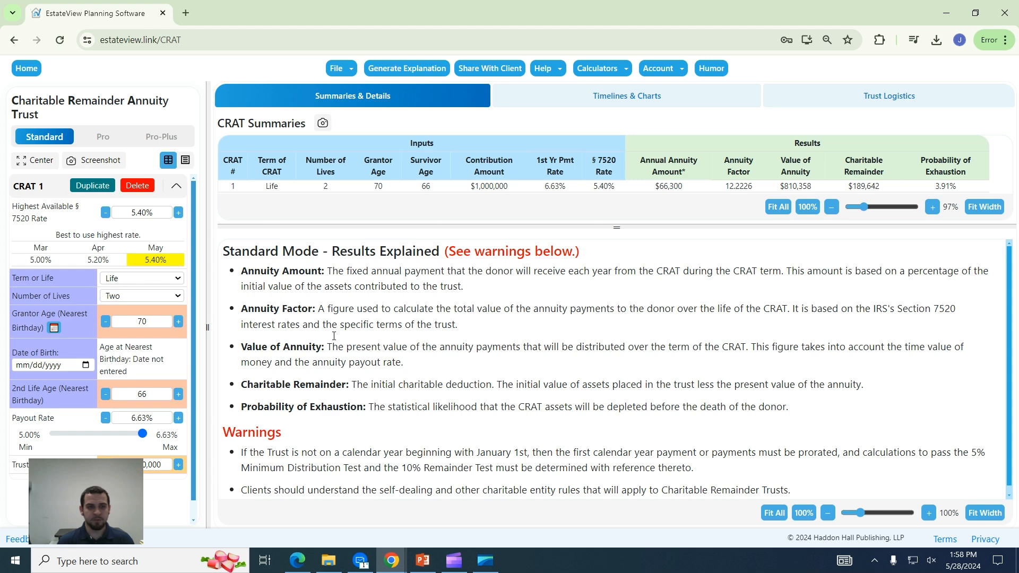
Switch to Pro mode and review the yearly results, including the $39,416.71 annuity for 2025.
{"action": "left_click", "coordinate": [97, 145]}
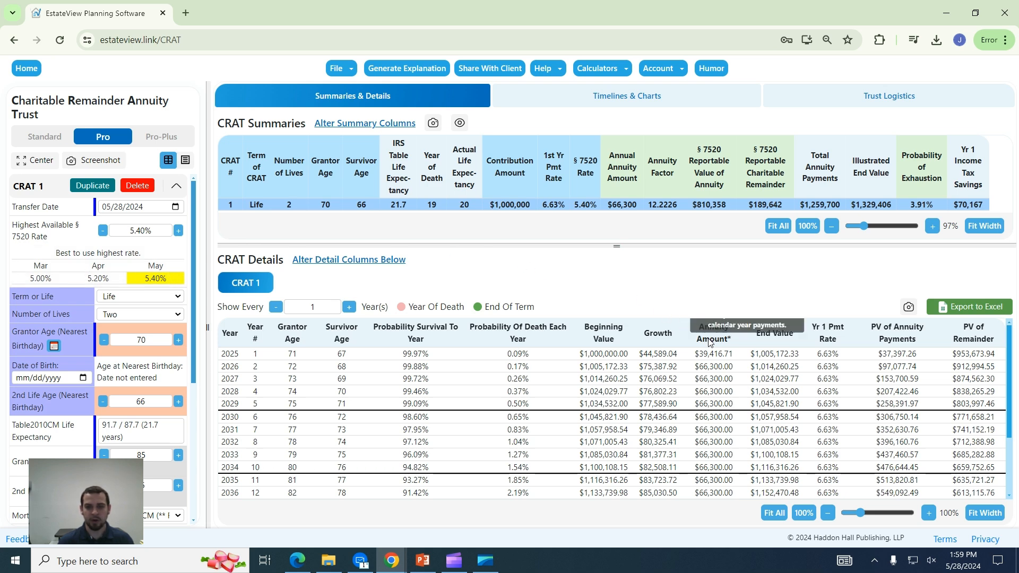
{"action": "left_click_drag", "start_coordinate": [695, 353], "coordinate": [734, 356]}
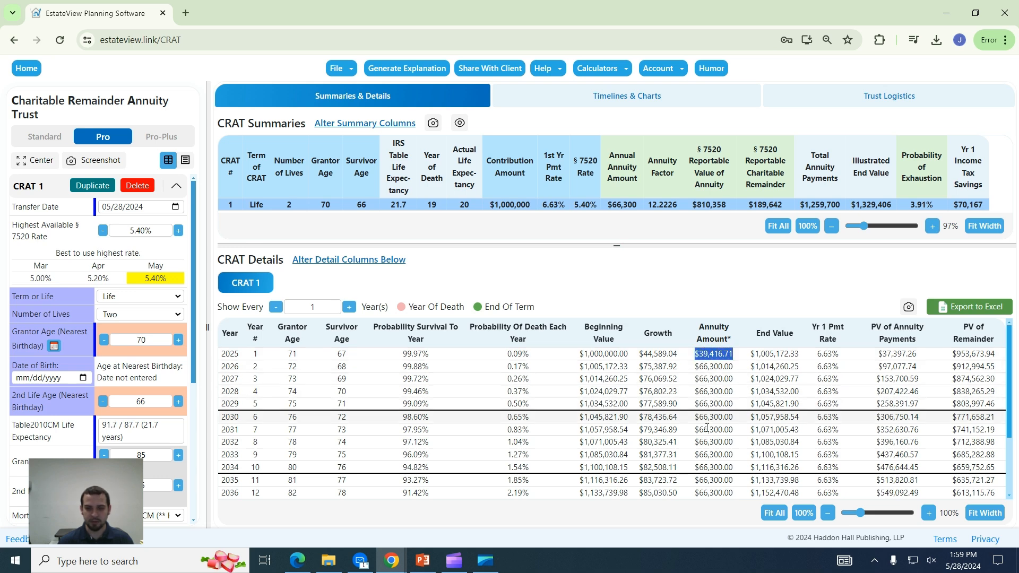
{"action": "left_click", "coordinate": [705, 357]}
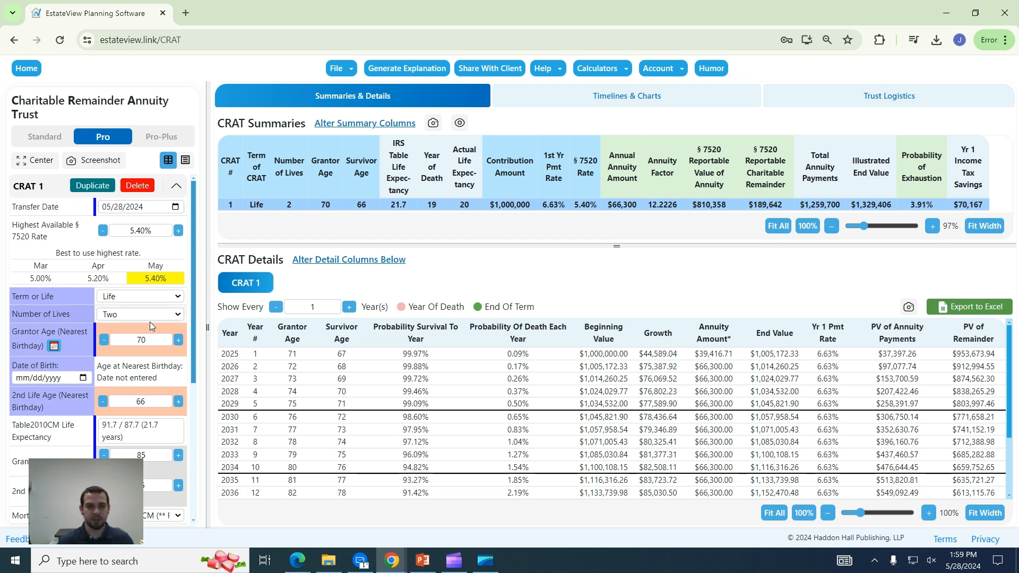
{"action": "scroll", "coordinate": [150, 322], "scroll_direction": "down", "scroll_amount": 1}
{"action": "scroll", "coordinate": [143, 322], "scroll_direction": "down", "scroll_amount": 1}
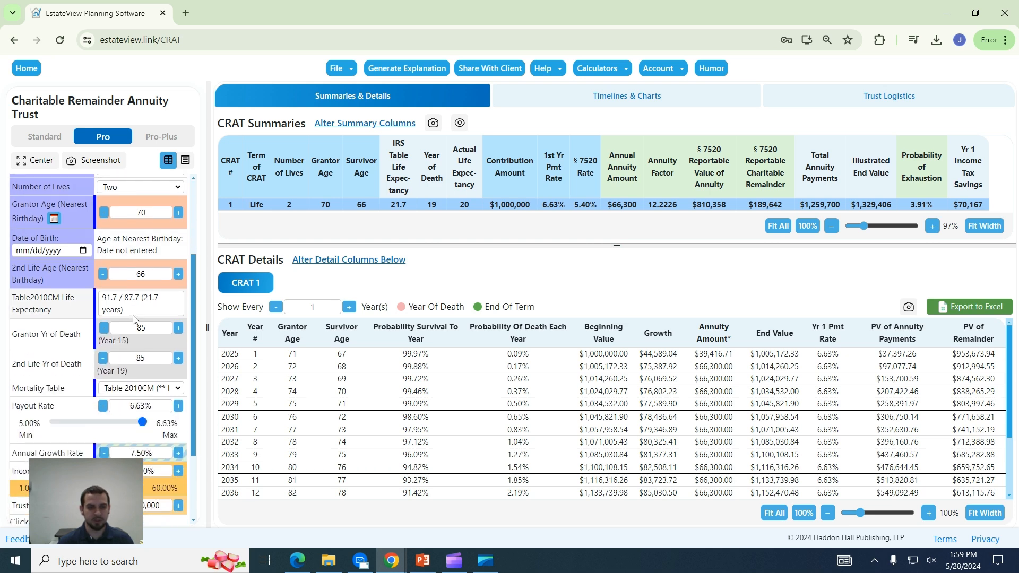
{"action": "scroll", "coordinate": [131, 321], "scroll_direction": "down", "scroll_amount": 1}
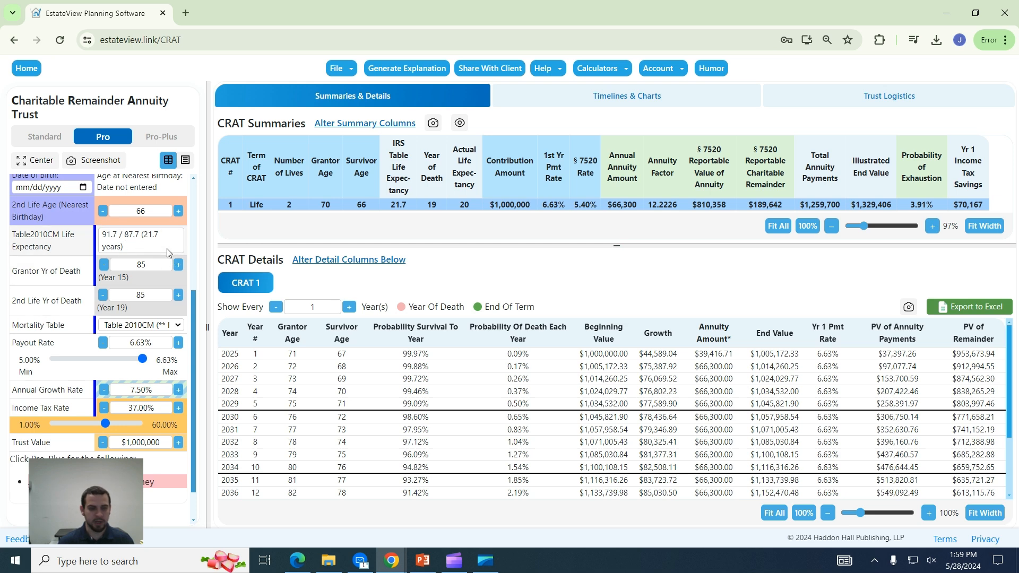
{"action": "scroll", "coordinate": [167, 249], "scroll_direction": "up", "scroll_amount": 1}
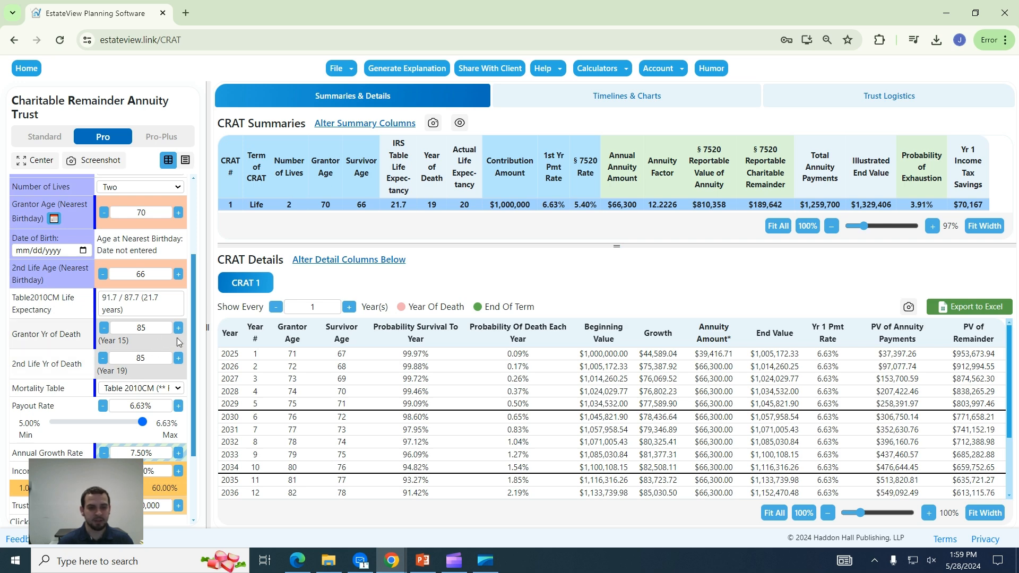
Push the second life's year of death out to age 88, Year 22.
{"action": "left_click", "coordinate": [179, 358]}
{"action": "left_click", "coordinate": [178, 358]}
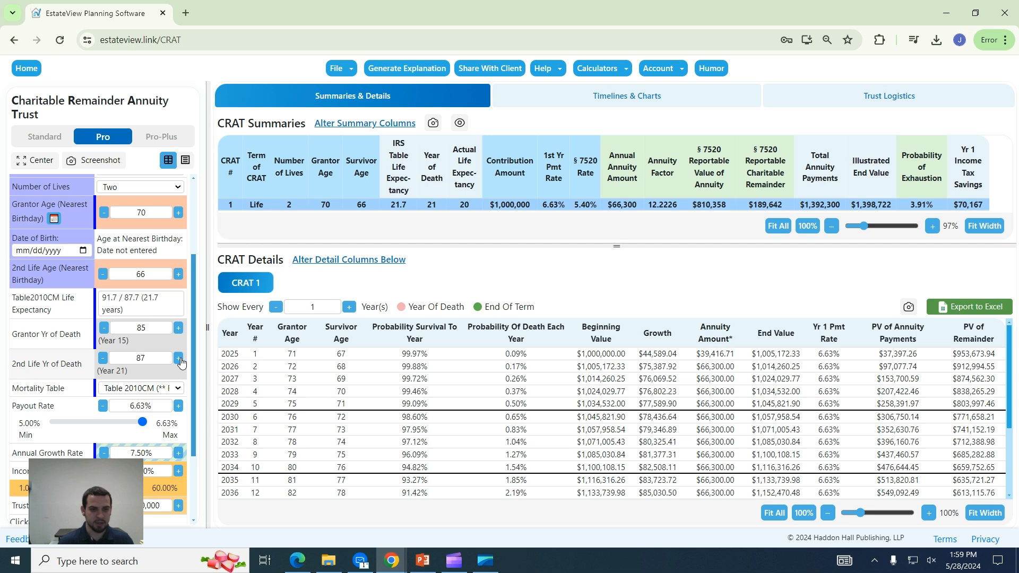
{"action": "left_click", "coordinate": [178, 358]}
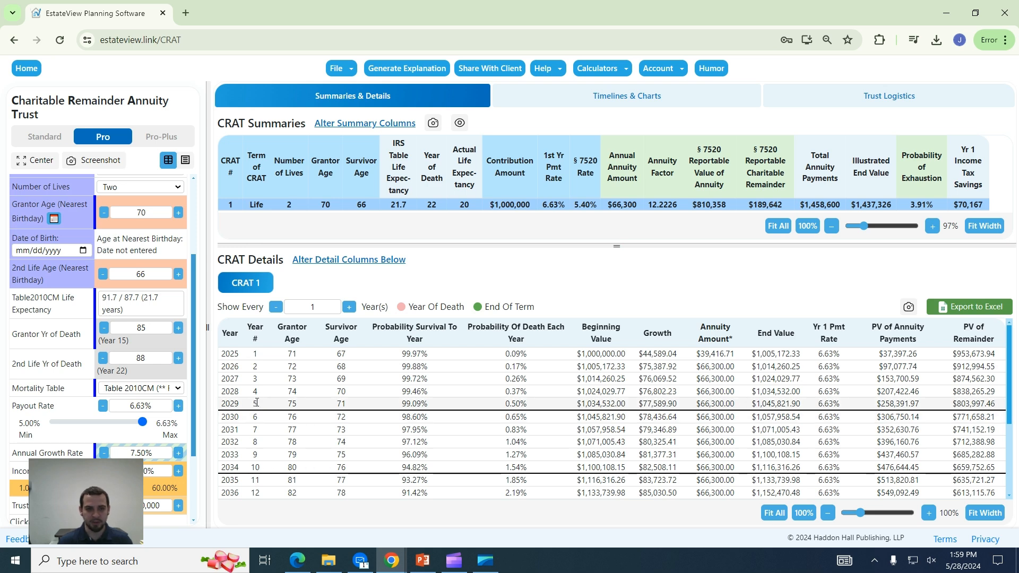
Compare the Table 2000CM mortality table, then switch back to Table 2010CM.
{"action": "left_click", "coordinate": [178, 394]}
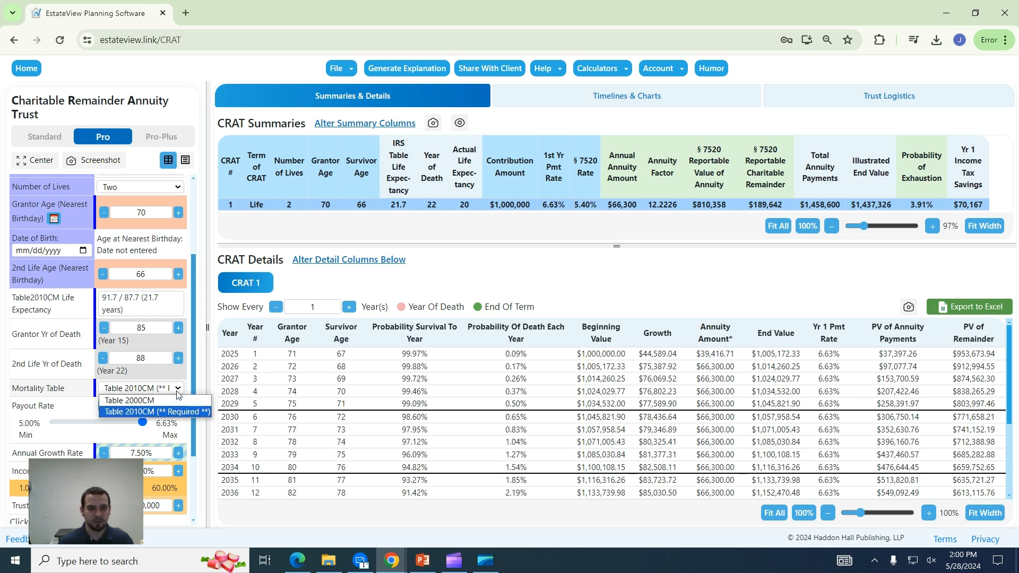
{"action": "left_click", "coordinate": [171, 400]}
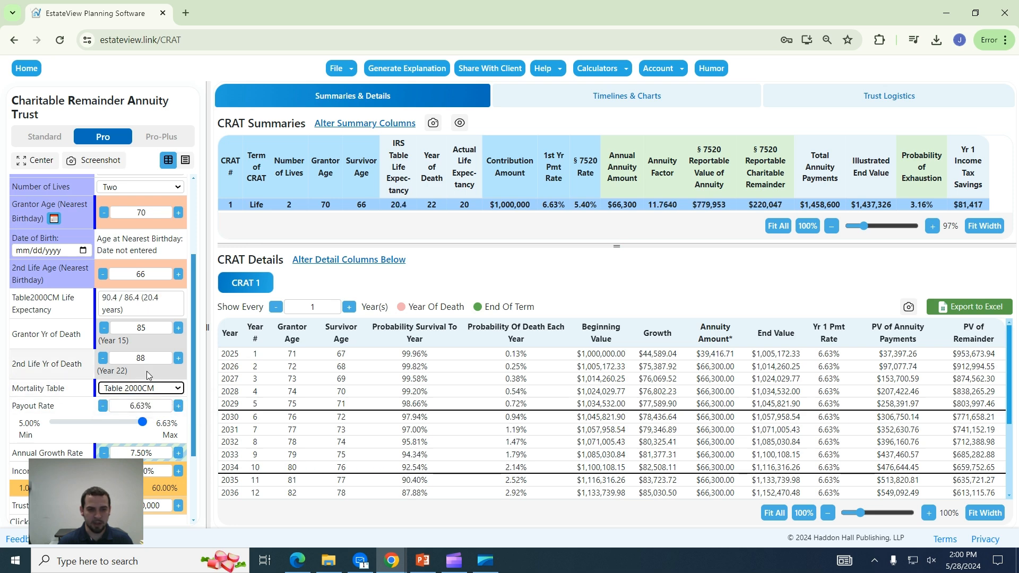
{"action": "left_click", "coordinate": [177, 390]}
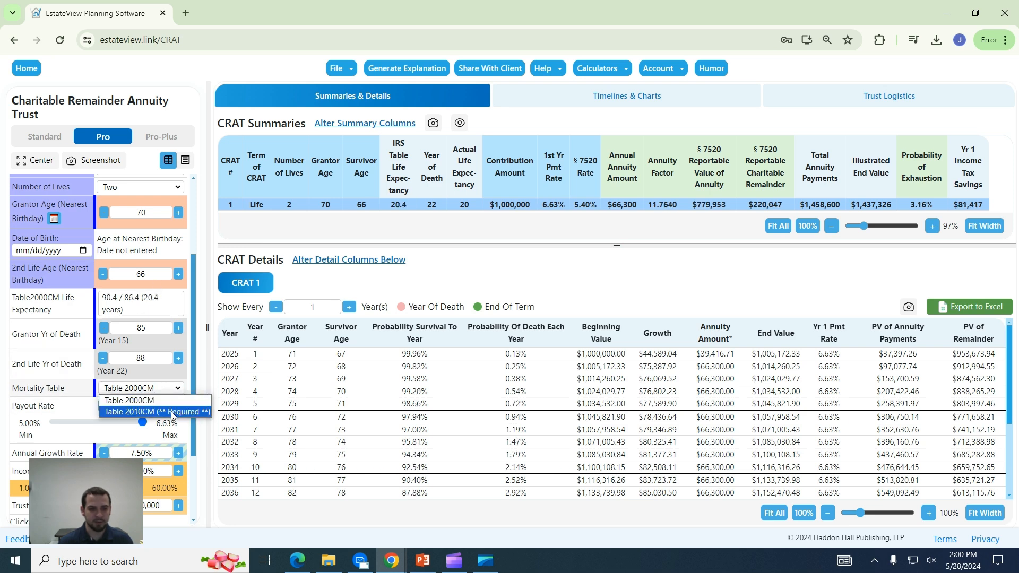
{"action": "left_click", "coordinate": [154, 412]}
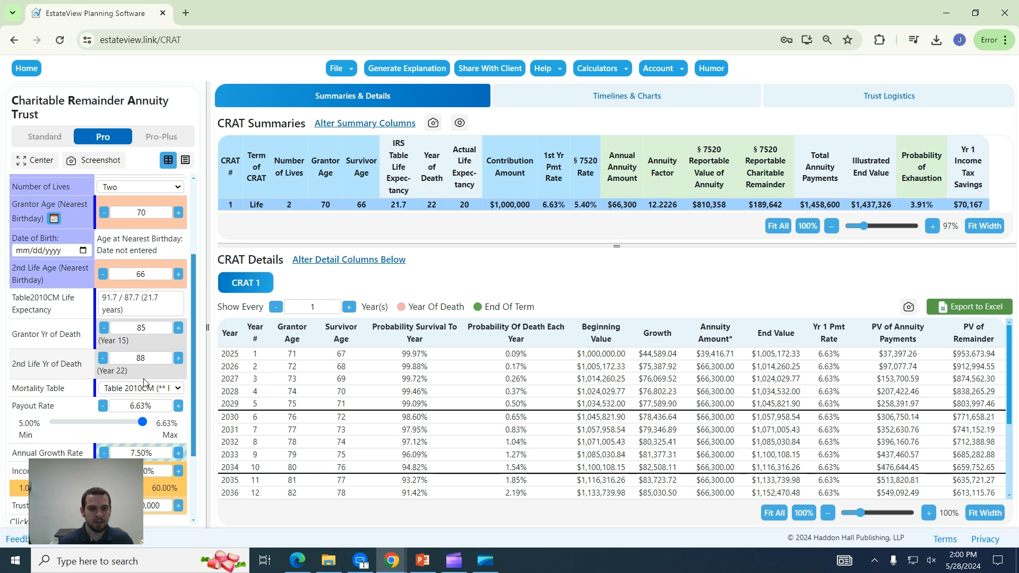
{"action": "scroll", "coordinate": [144, 380], "scroll_direction": "down", "scroll_amount": 1}
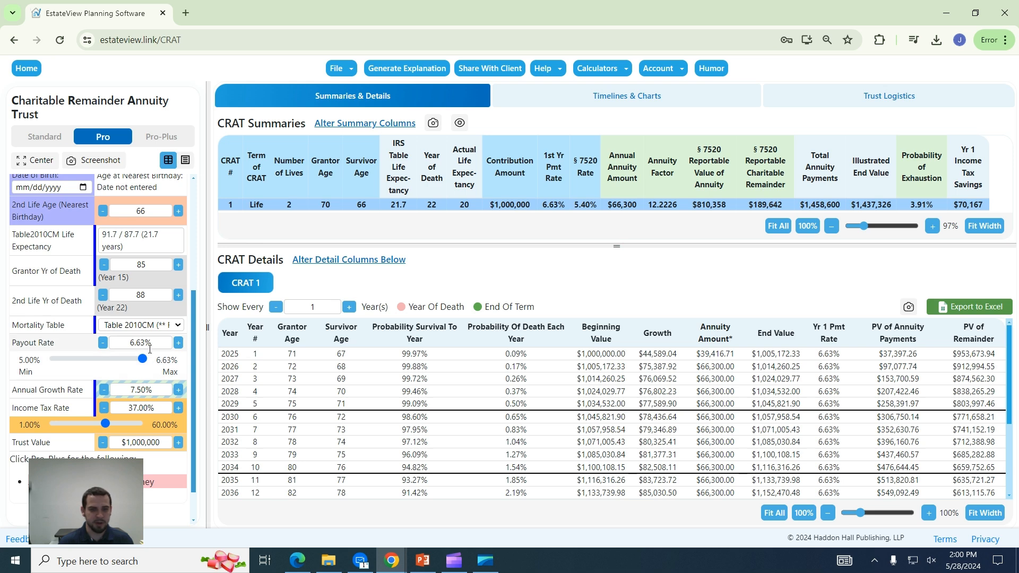
{"action": "scroll", "coordinate": [148, 373], "scroll_direction": "down", "scroll_amount": 1}
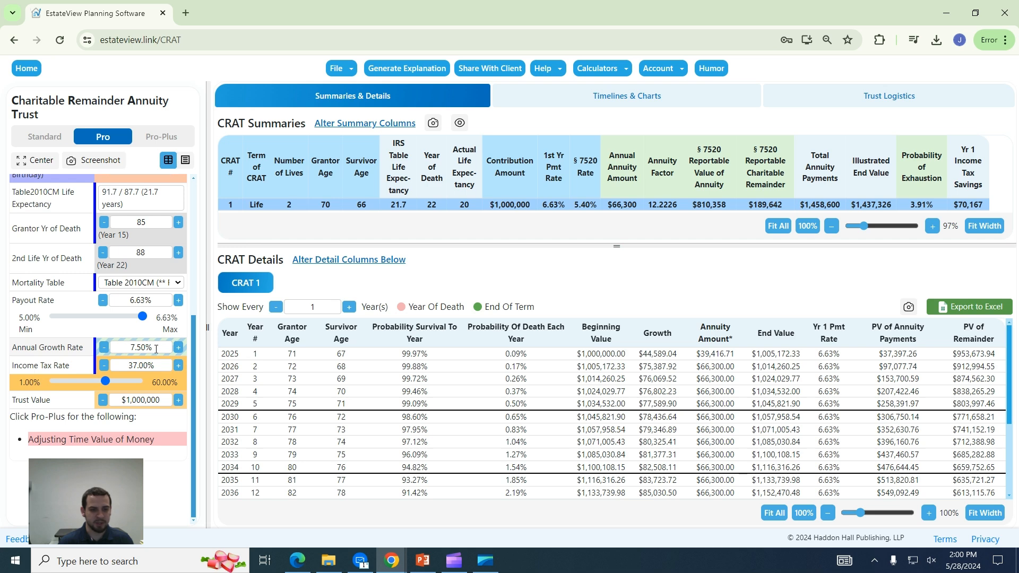
{"action": "left_click", "coordinate": [178, 347]}
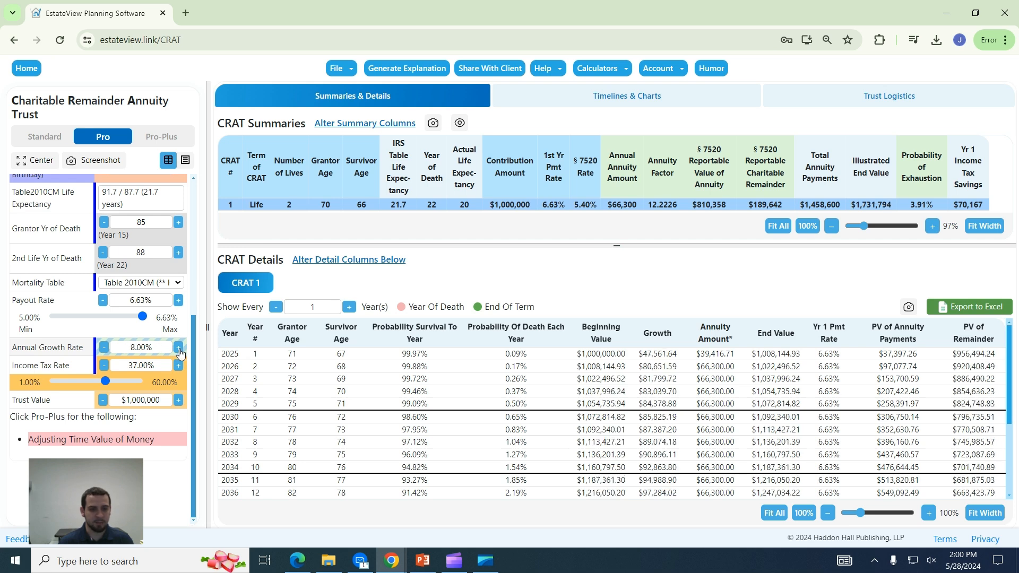
{"action": "left_click", "coordinate": [106, 348]}
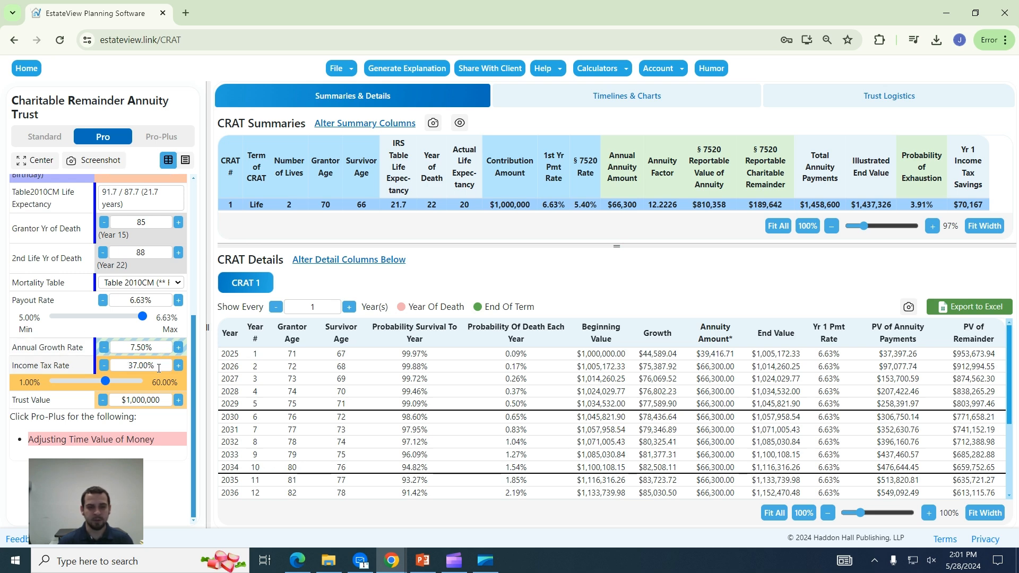
Lower the income tax rate through 33% down to 30.00%, then review the CRAT Details table.
{"action": "left_click", "coordinate": [104, 366]}
{"action": "left_click", "coordinate": [104, 366]}
{"action": "left_click", "coordinate": [104, 366]}
{"action": "left_click", "coordinate": [104, 366]}
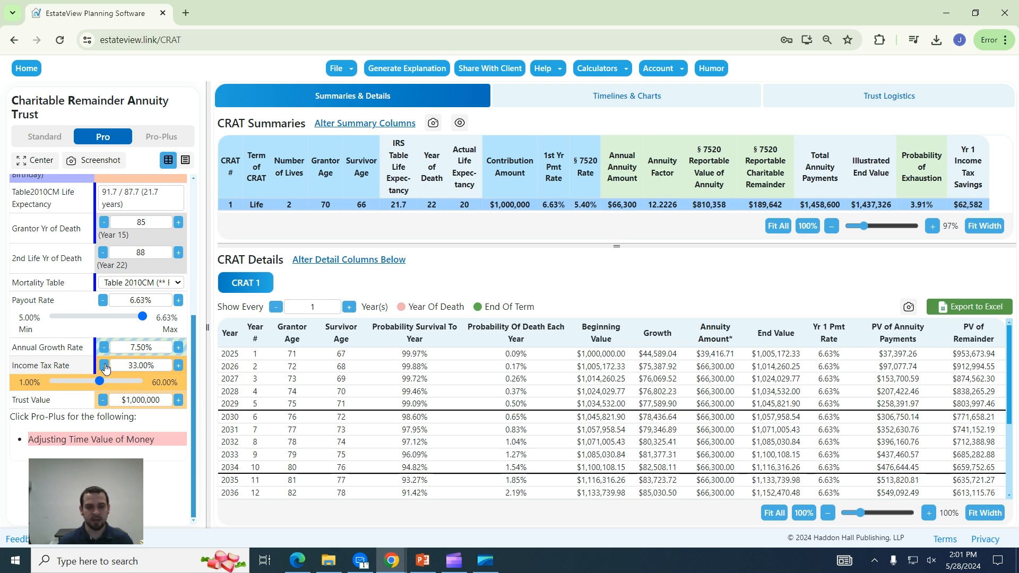
{"action": "left_click", "coordinate": [104, 366]}
{"action": "left_click", "coordinate": [104, 366]}
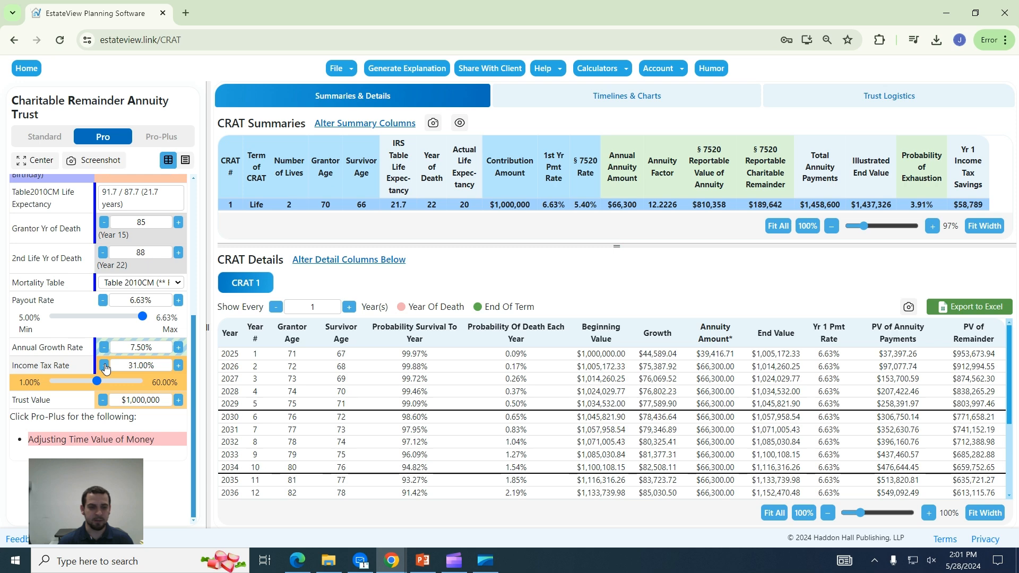
{"action": "left_click", "coordinate": [104, 366]}
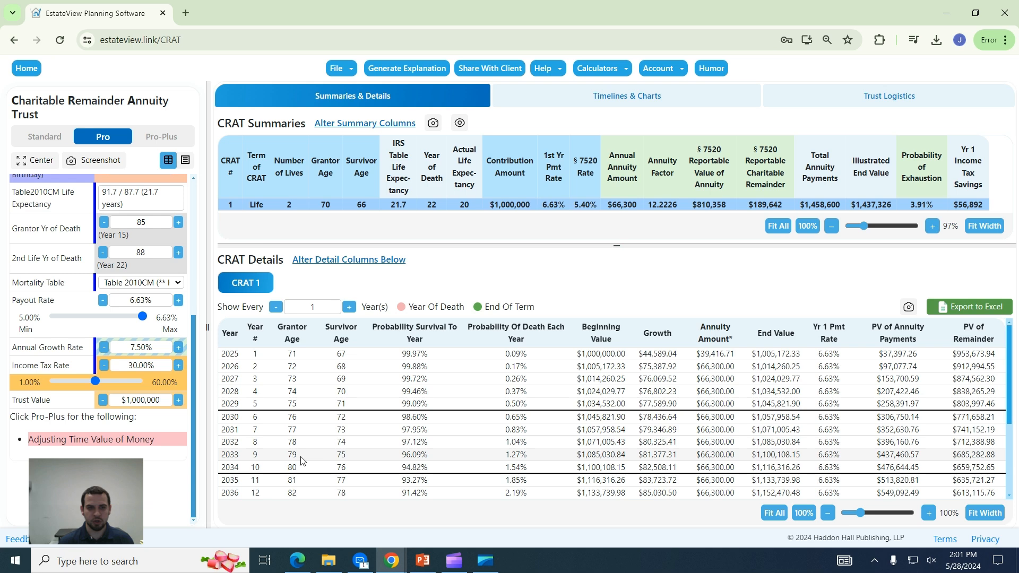
{"action": "scroll", "coordinate": [393, 456], "scroll_direction": "down", "scroll_amount": 5}
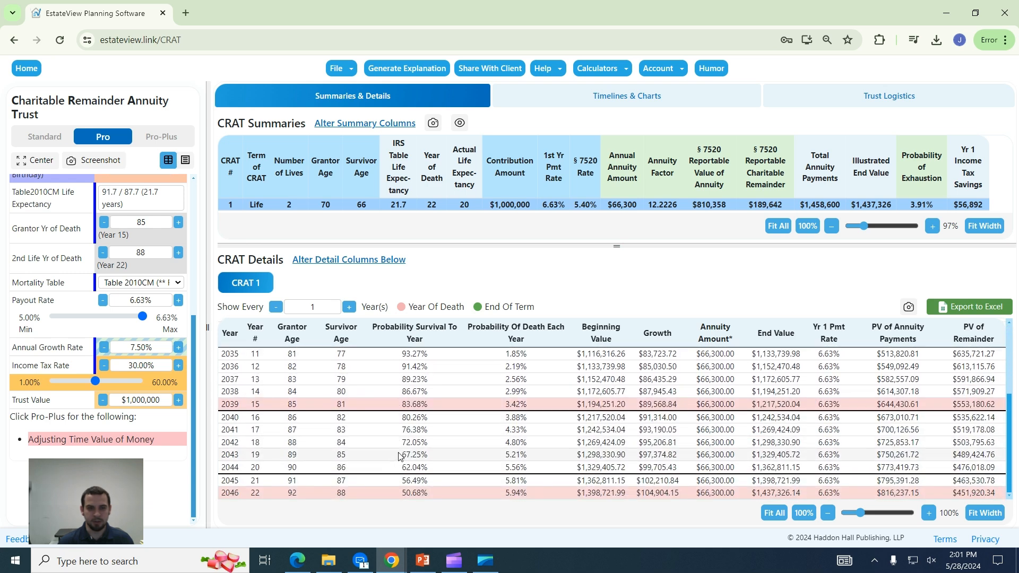
{"action": "scroll", "coordinate": [399, 456], "scroll_direction": "up", "scroll_amount": 5}
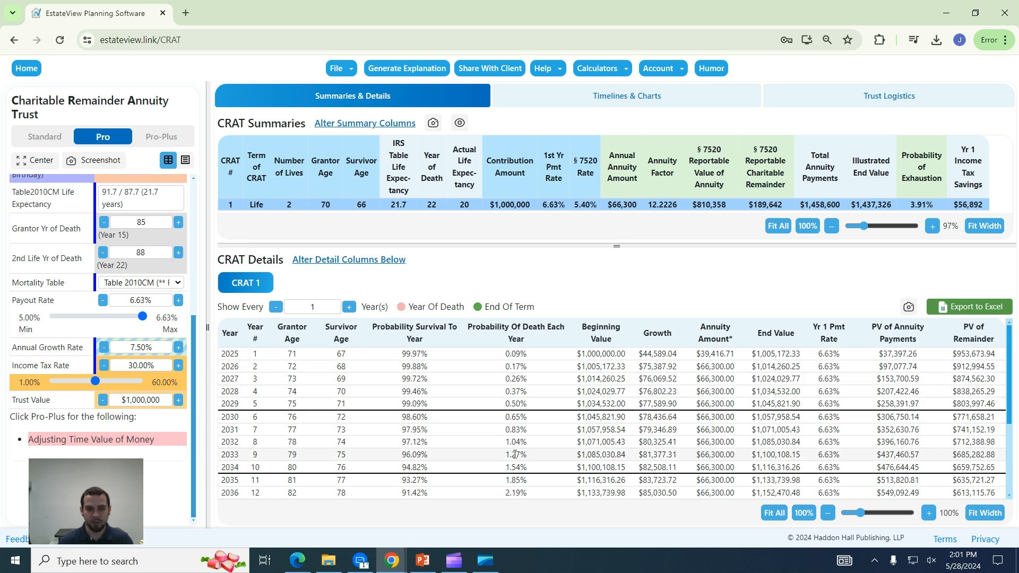
{"action": "scroll", "coordinate": [515, 454], "scroll_direction": "down", "scroll_amount": 3}
{"action": "scroll", "coordinate": [523, 448], "scroll_direction": "up", "scroll_amount": 3}
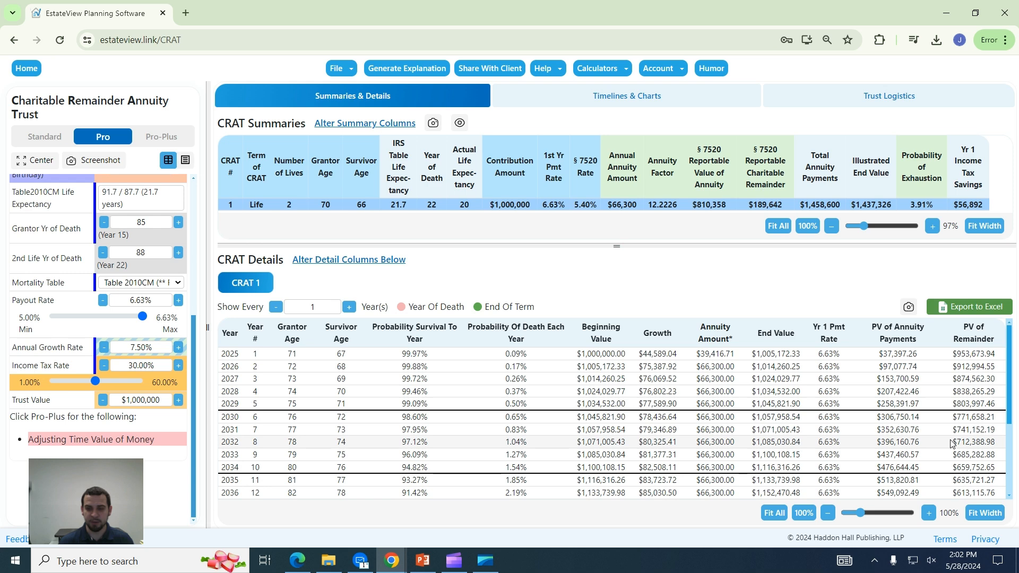
{"action": "scroll", "coordinate": [259, 492], "scroll_direction": "down", "scroll_amount": 3}
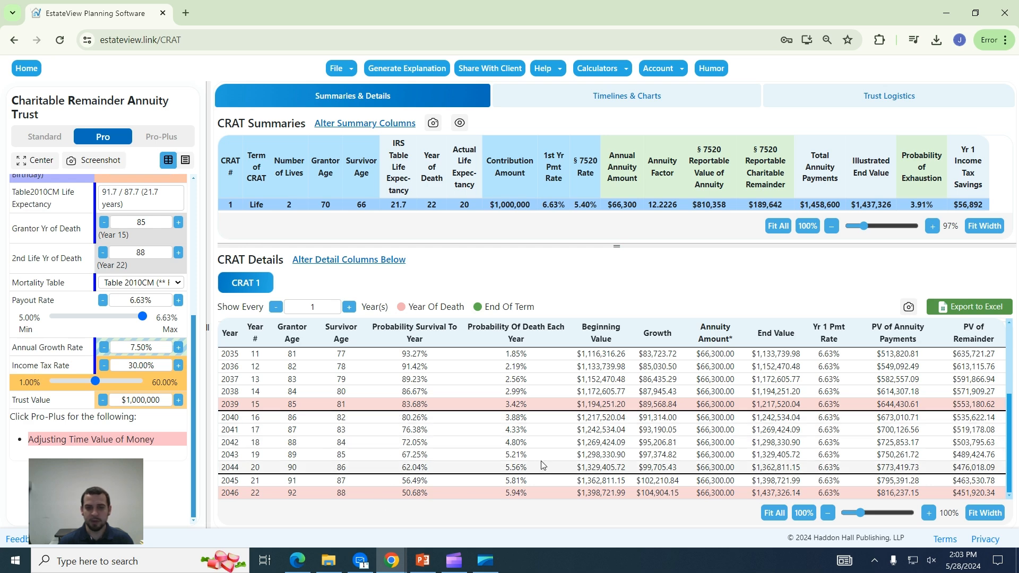
{"action": "scroll", "coordinate": [541, 464], "scroll_direction": "up", "scroll_amount": 3}
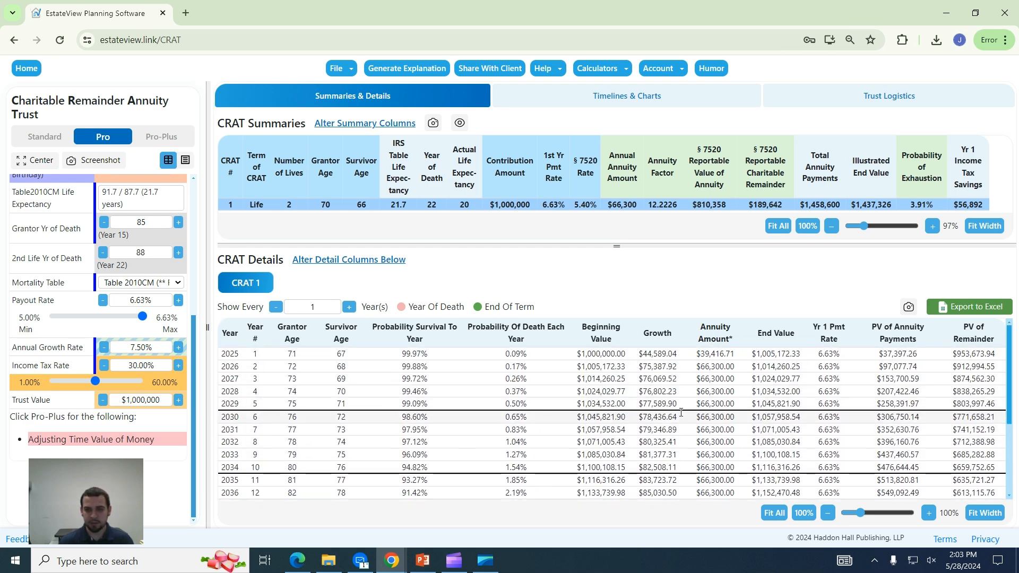
Export the yearly details to CRATDetails (1).xlsx, inspect the workbook in Excel, then close it.
{"action": "left_click", "coordinate": [976, 310]}
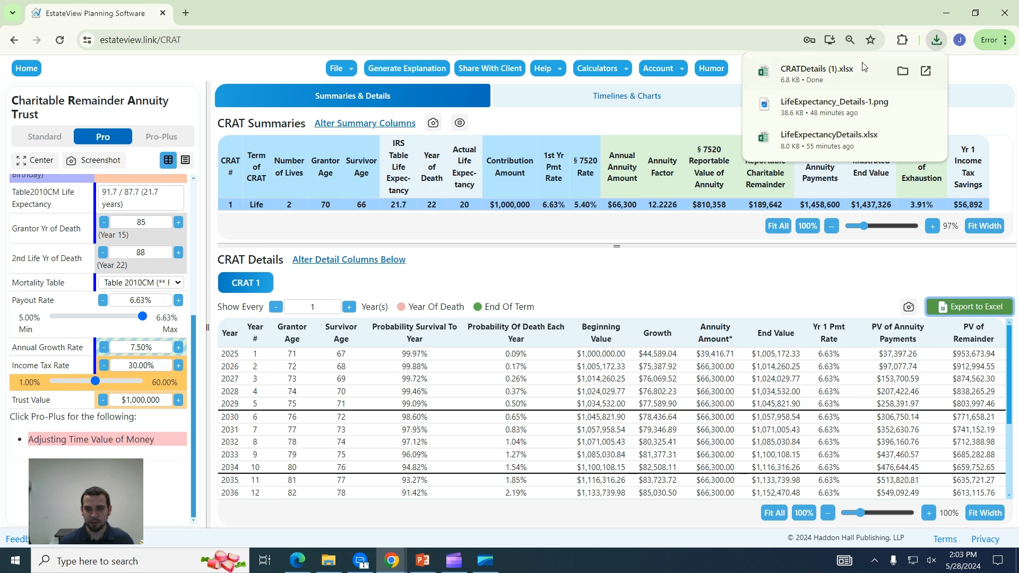
{"action": "left_click", "coordinate": [817, 77]}
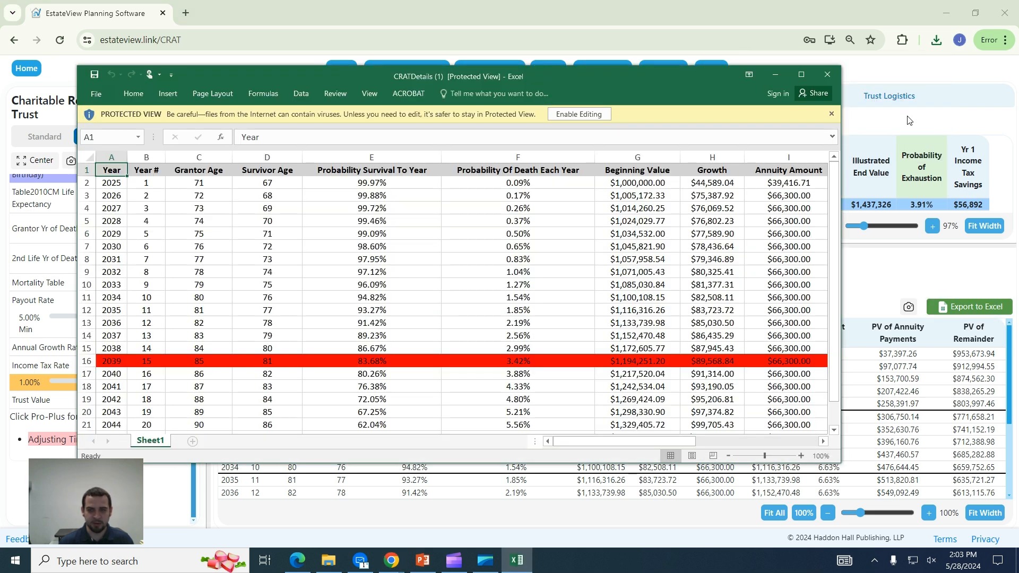
{"action": "left_click_drag", "start_coordinate": [613, 78], "coordinate": [694, 114]}
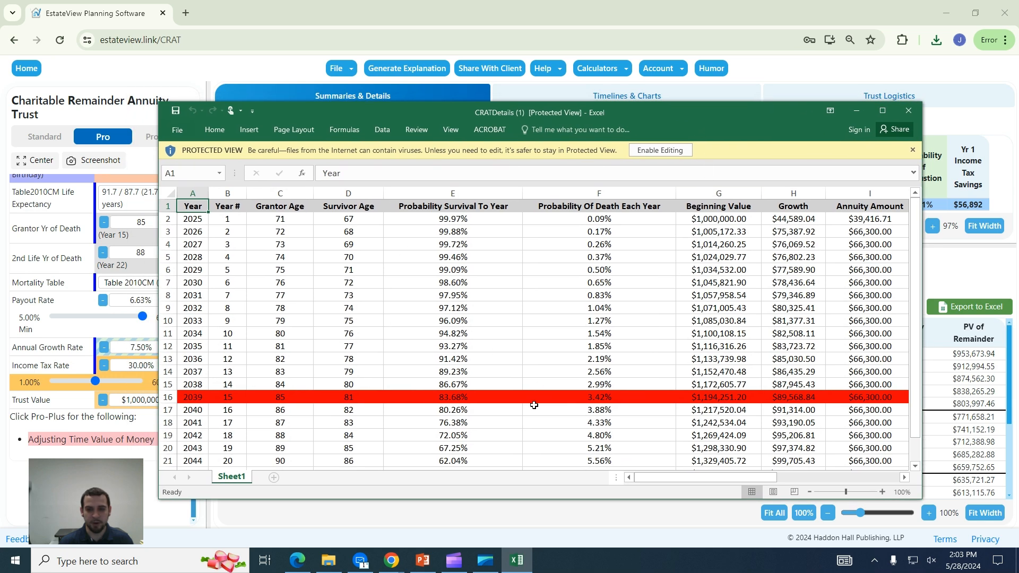
{"action": "left_click_drag", "start_coordinate": [675, 474], "coordinate": [795, 469]}
{"action": "left_click", "coordinate": [909, 112]}
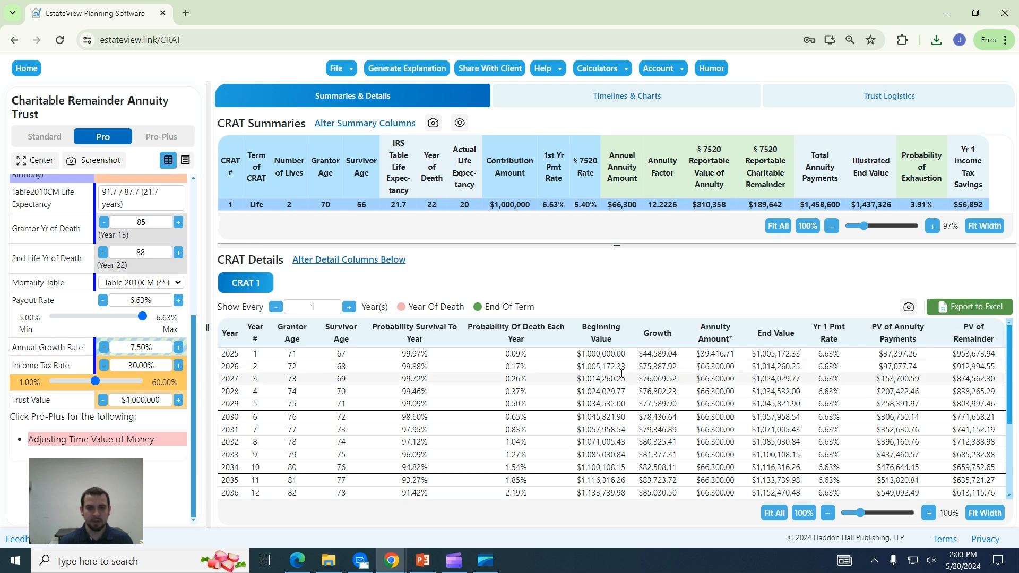
Duplicate CRAT 1 into a second scenario, CRAT 2.
{"action": "scroll", "coordinate": [87, 199], "scroll_direction": "up", "scroll_amount": 5}
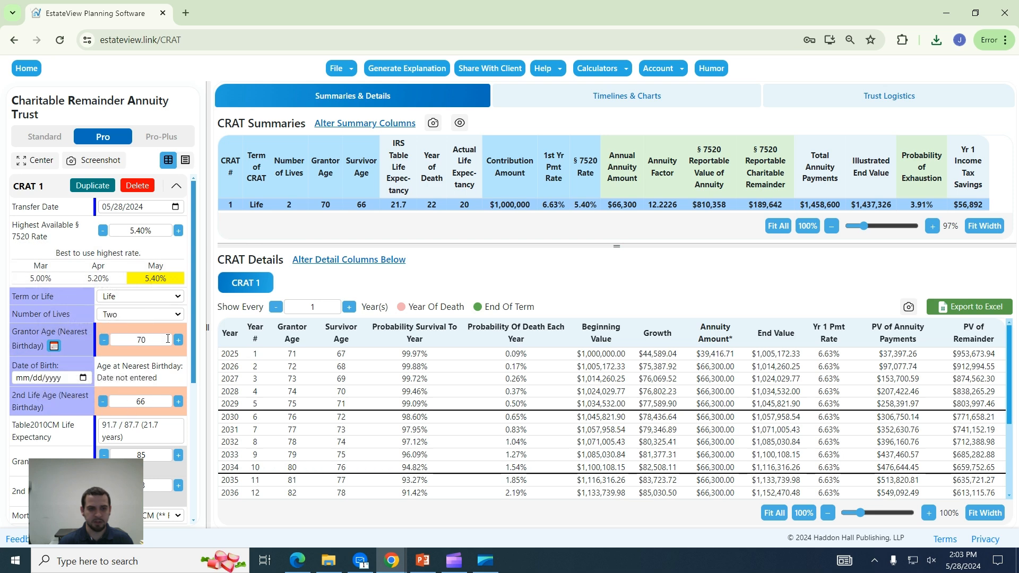
{"action": "left_click", "coordinate": [91, 187]}
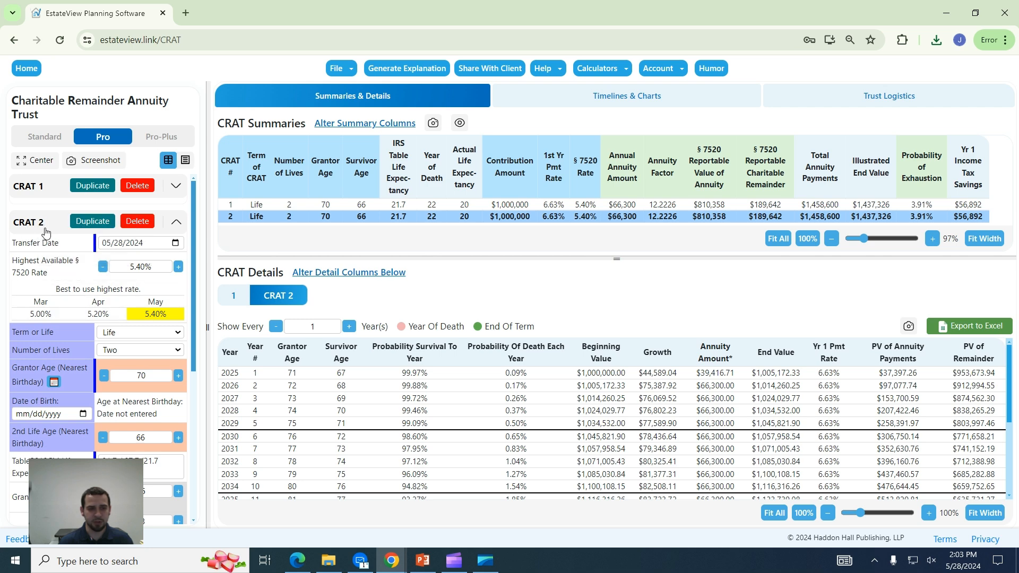
{"action": "scroll", "coordinate": [119, 342], "scroll_direction": "down", "scroll_amount": 1}
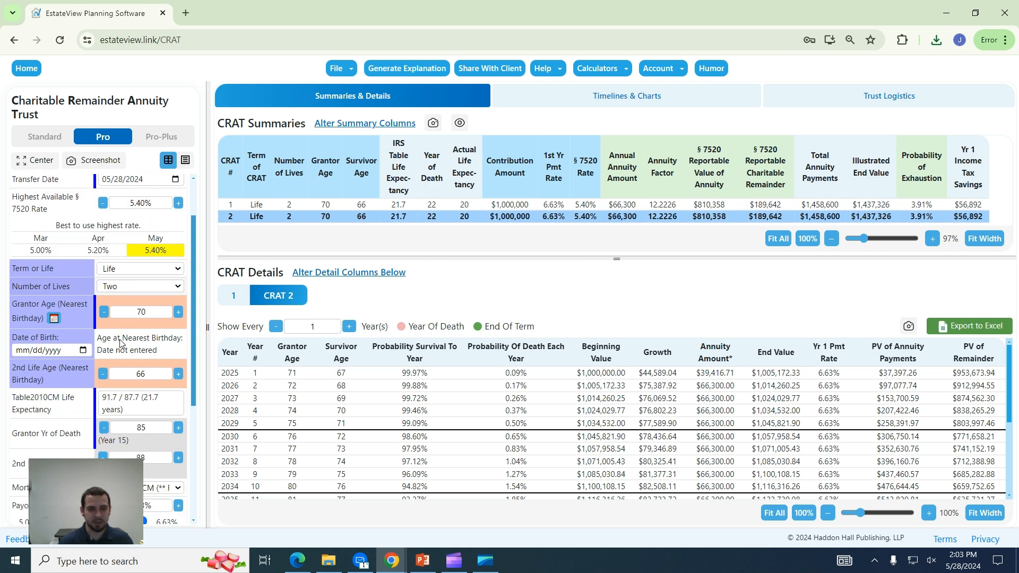
{"action": "scroll", "coordinate": [121, 340], "scroll_direction": "up", "scroll_amount": 1}
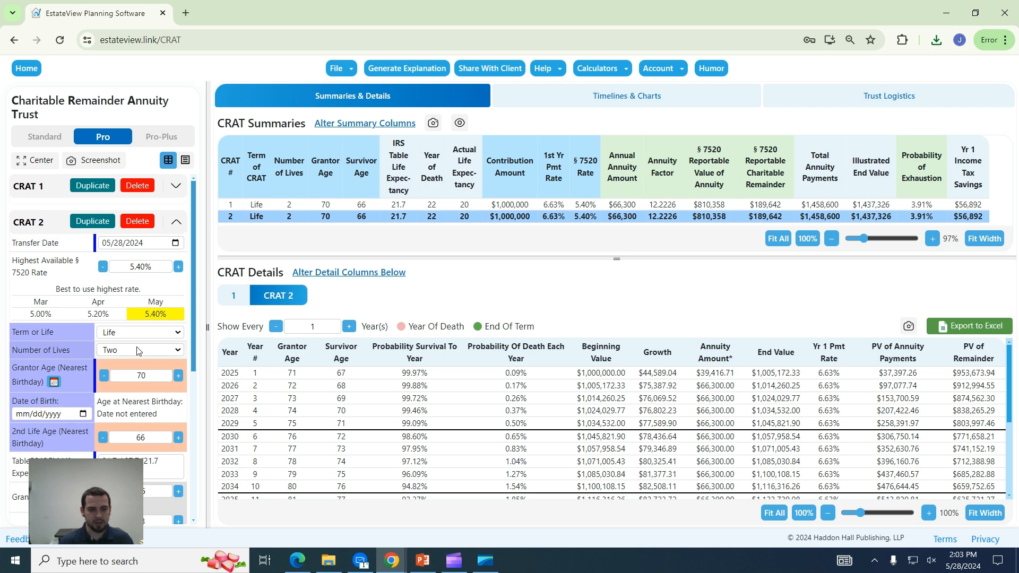
Set CRAT 2 to a fixed term and confirm the Term of CRAT is 20 years.
{"action": "left_click", "coordinate": [139, 332]}
{"action": "left_click", "coordinate": [122, 353]}
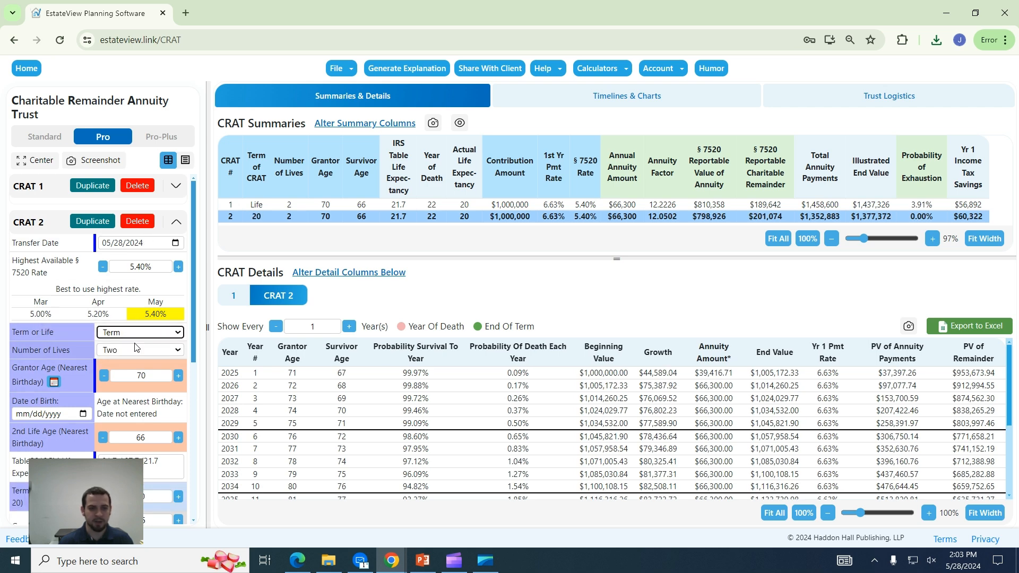
{"action": "left_click", "coordinate": [383, 313]}
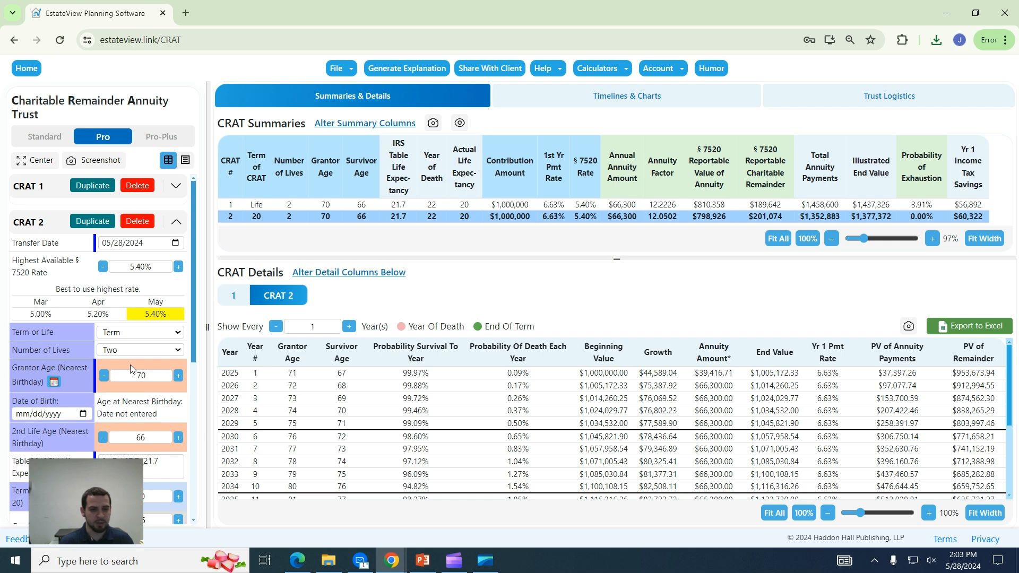
{"action": "scroll", "coordinate": [131, 369], "scroll_direction": "down", "scroll_amount": 3}
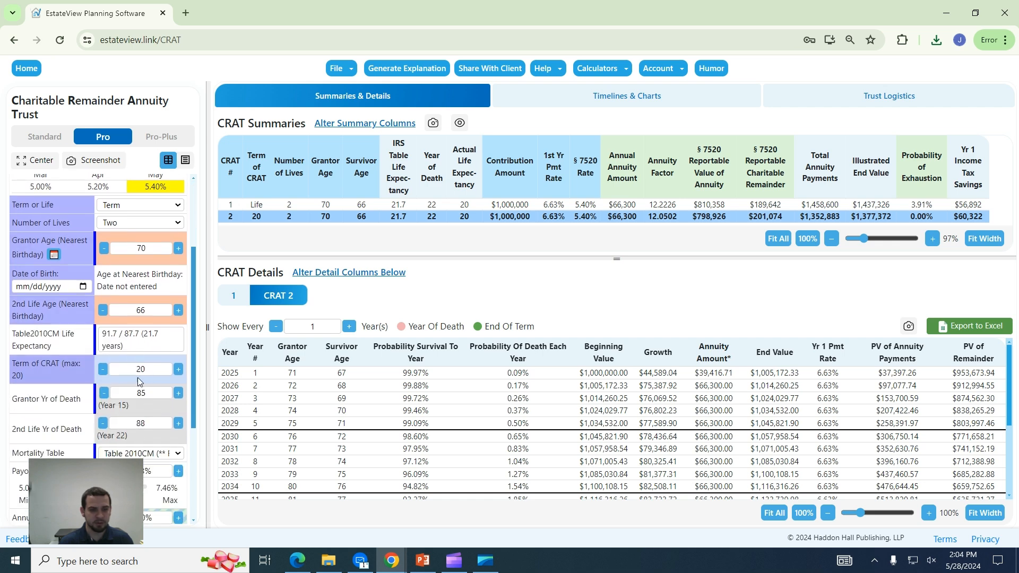
{"action": "scroll", "coordinate": [153, 374], "scroll_direction": "down", "scroll_amount": 2}
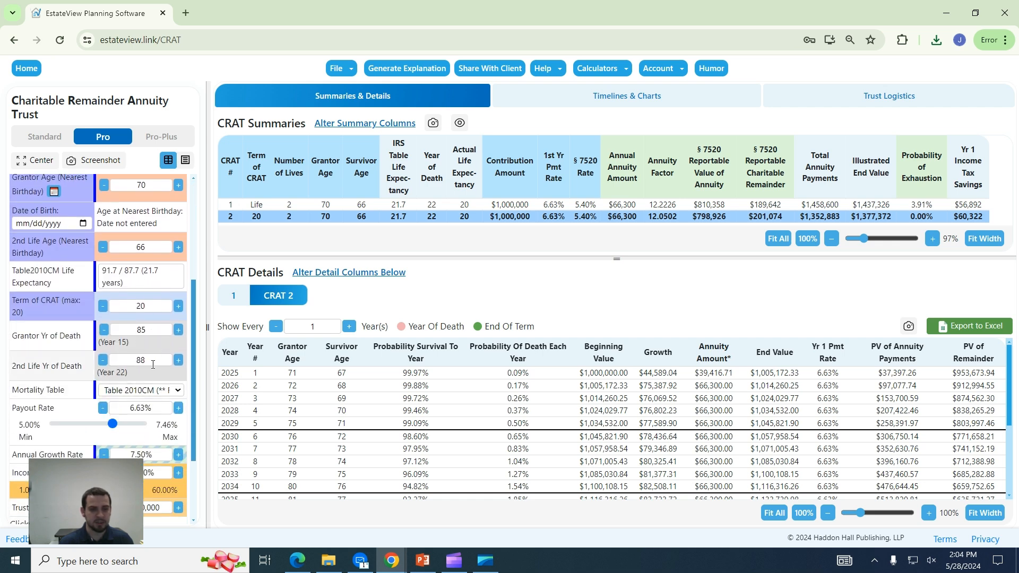
{"action": "scroll", "coordinate": [145, 368], "scroll_direction": "down", "scroll_amount": 2}
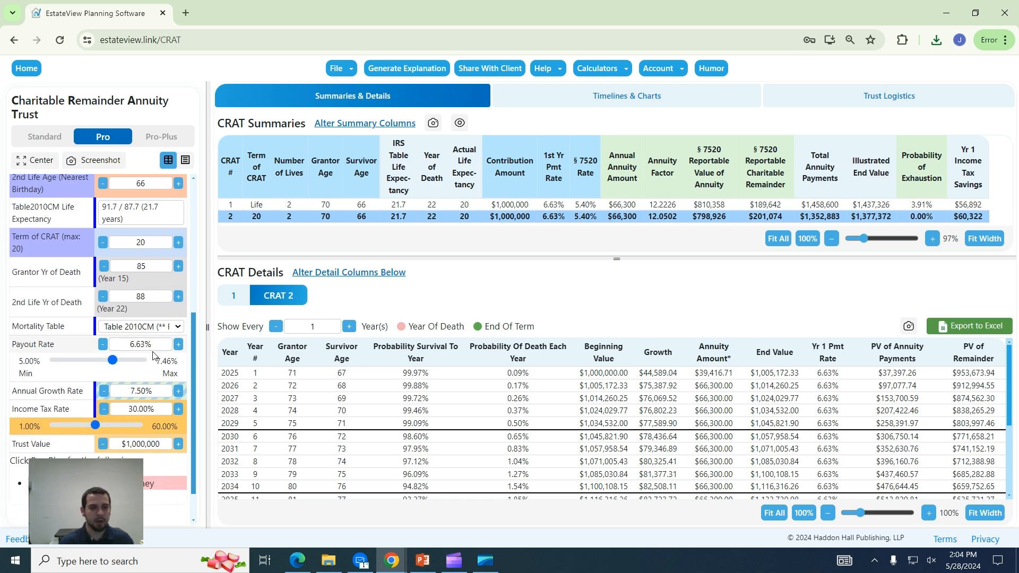
{"action": "scroll", "coordinate": [153, 356], "scroll_direction": "down", "scroll_amount": 2}
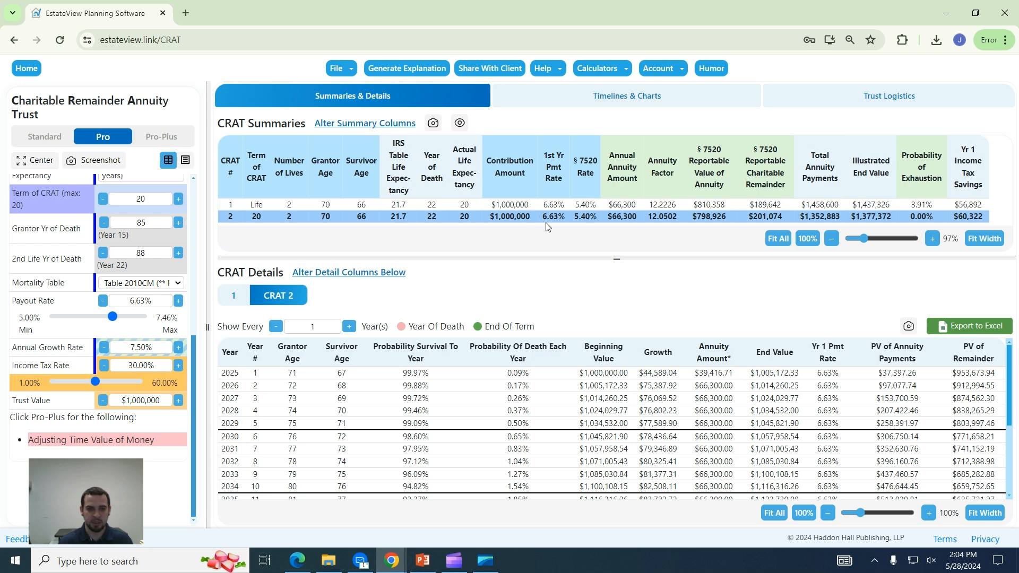
Set CRAT 2's payout rate to 7.46%, then highlight the Total Annuity Payments and Yr 1 Income Tax Savings figures.
{"action": "left_click", "coordinate": [171, 330]}
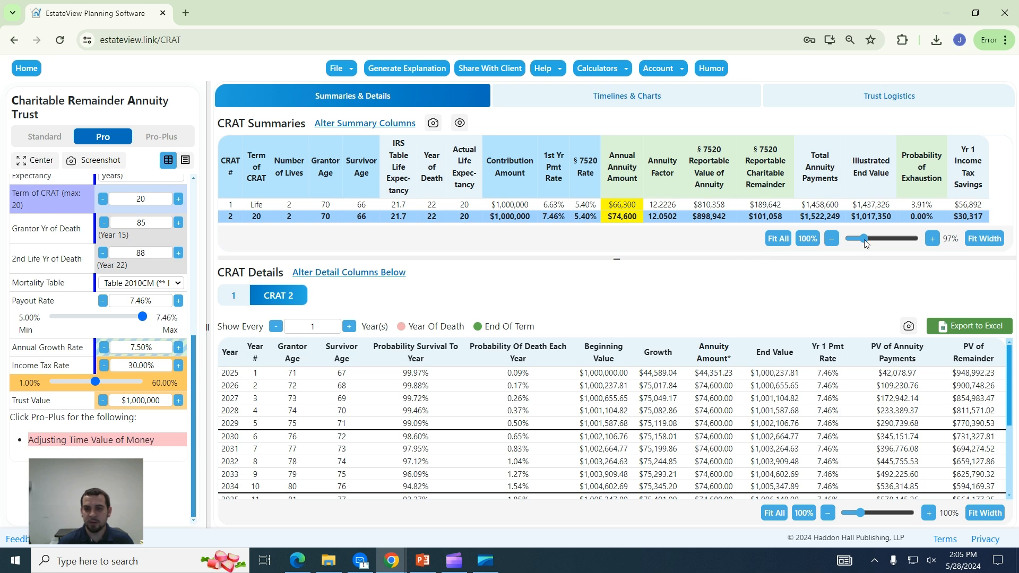
{"action": "left_click", "coordinate": [839, 208]}
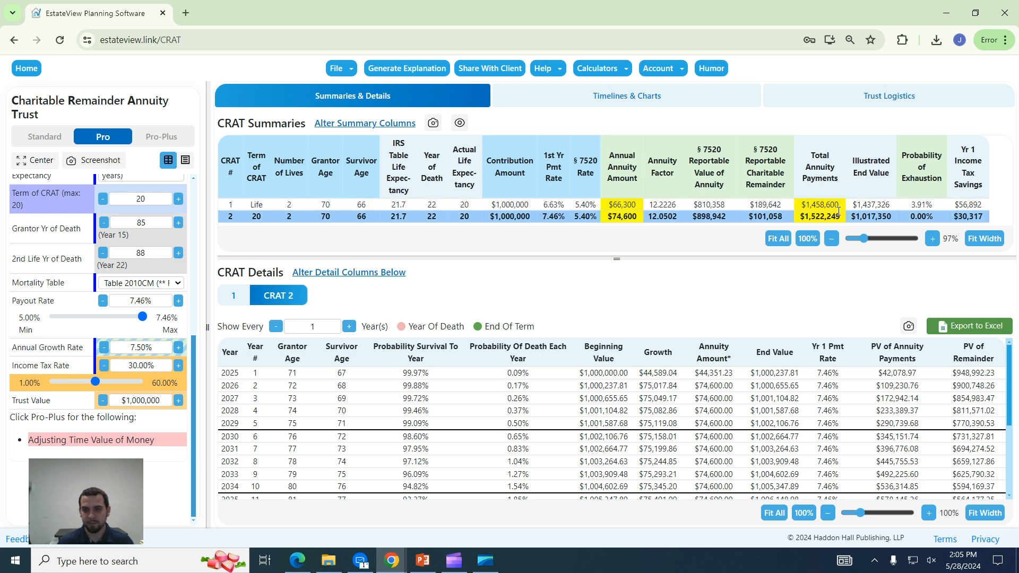
{"action": "left_click", "coordinate": [979, 212]}
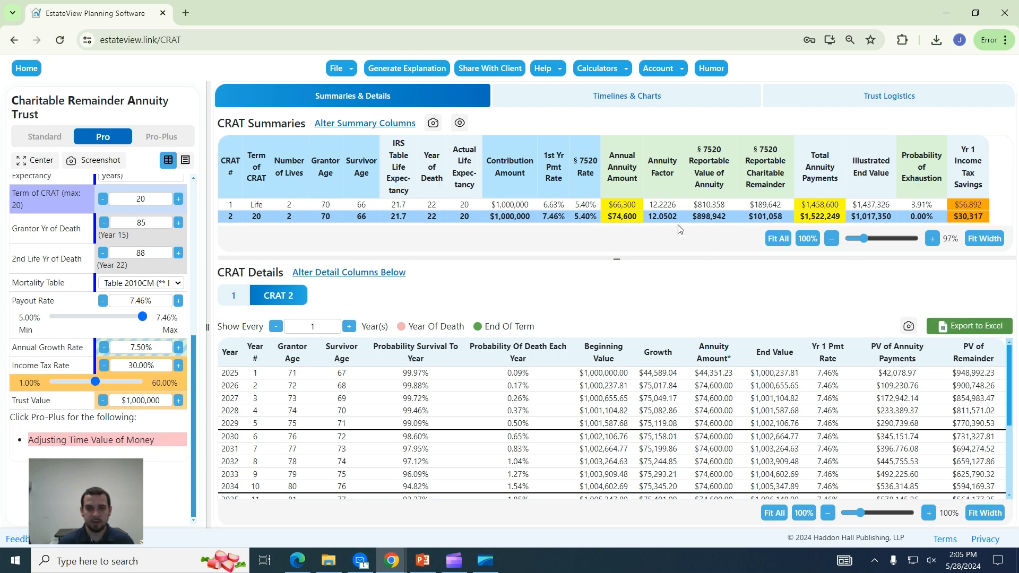
Add Growth Rate as a summary column and move it just before Contribution Amount.
{"action": "left_click", "coordinate": [393, 123]}
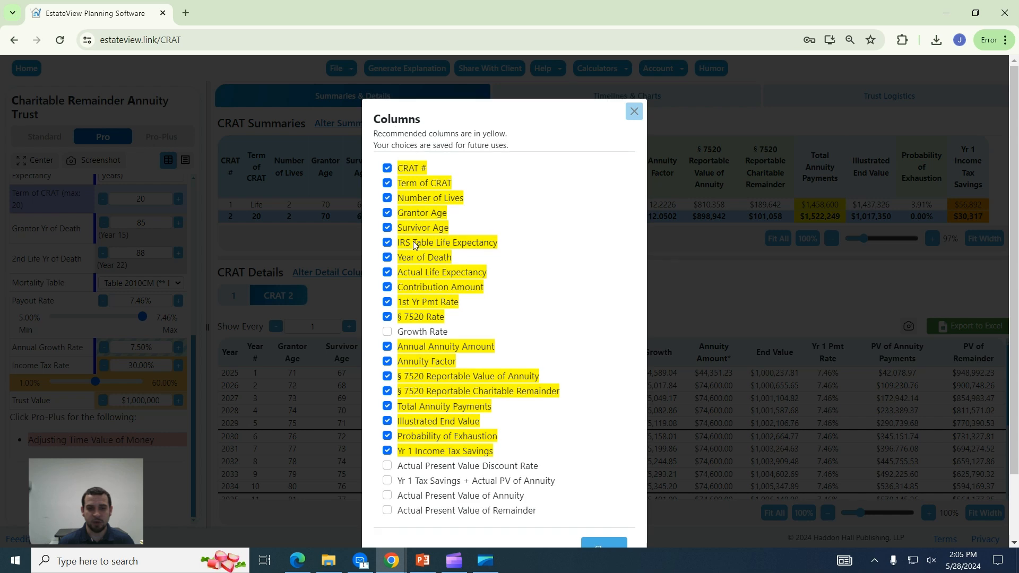
{"action": "scroll", "coordinate": [413, 242], "scroll_direction": "down", "scroll_amount": 2}
{"action": "scroll", "coordinate": [417, 249], "scroll_direction": "up", "scroll_amount": 1}
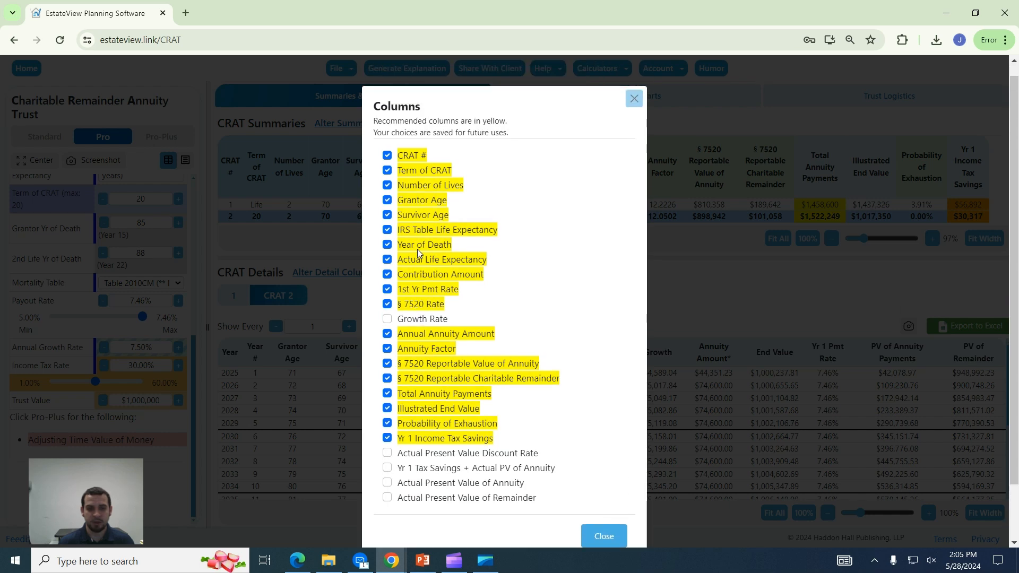
{"action": "left_click", "coordinate": [386, 319]}
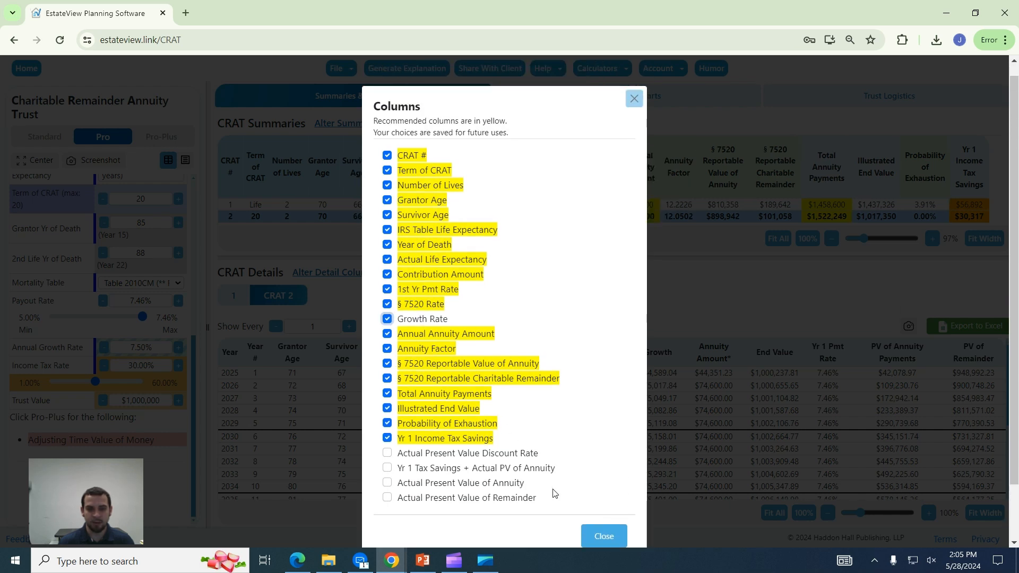
{"action": "left_click", "coordinate": [601, 538]}
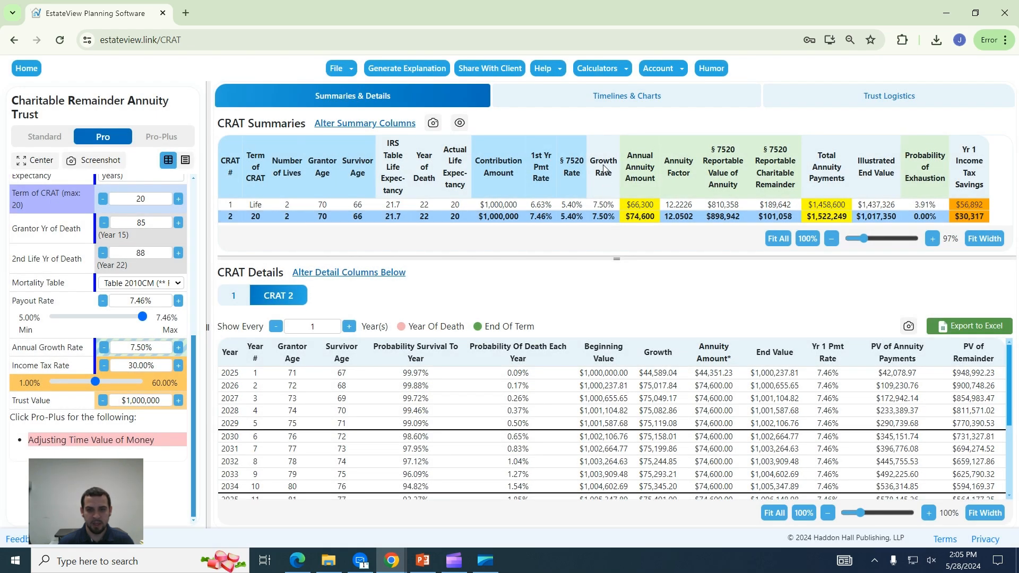
{"action": "left_click_drag", "start_coordinate": [601, 189], "coordinate": [476, 182]}
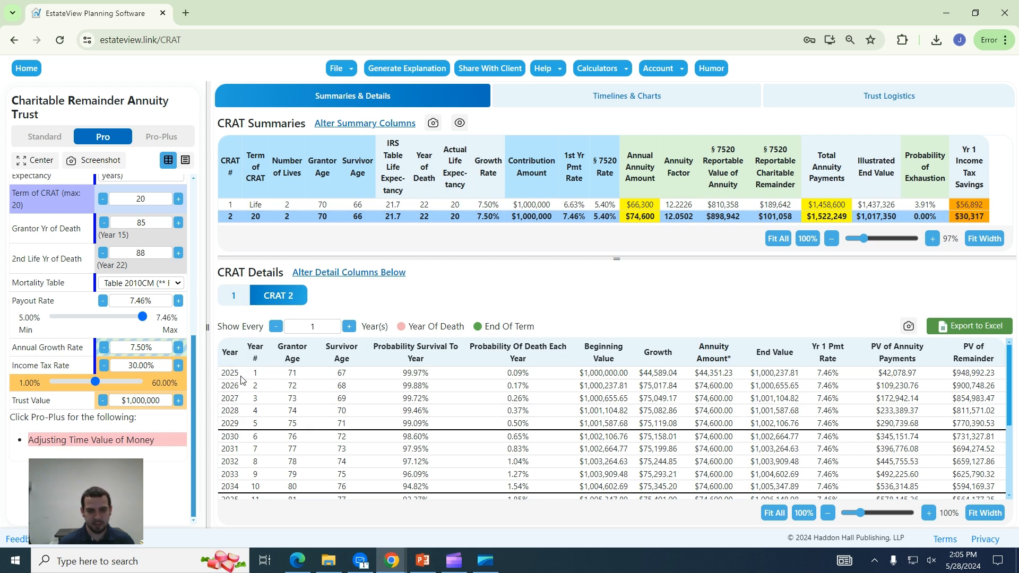
Show the year-by-year details for CRAT 1 and CRAT 2, running 2025 through 2045.
{"action": "left_click", "coordinate": [234, 296]}
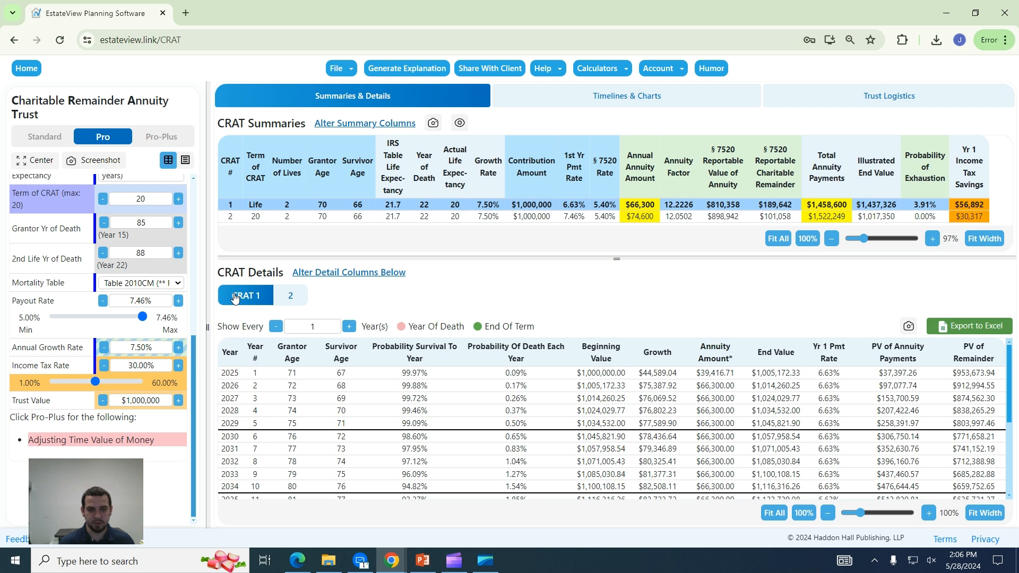
{"action": "left_click", "coordinate": [287, 296]}
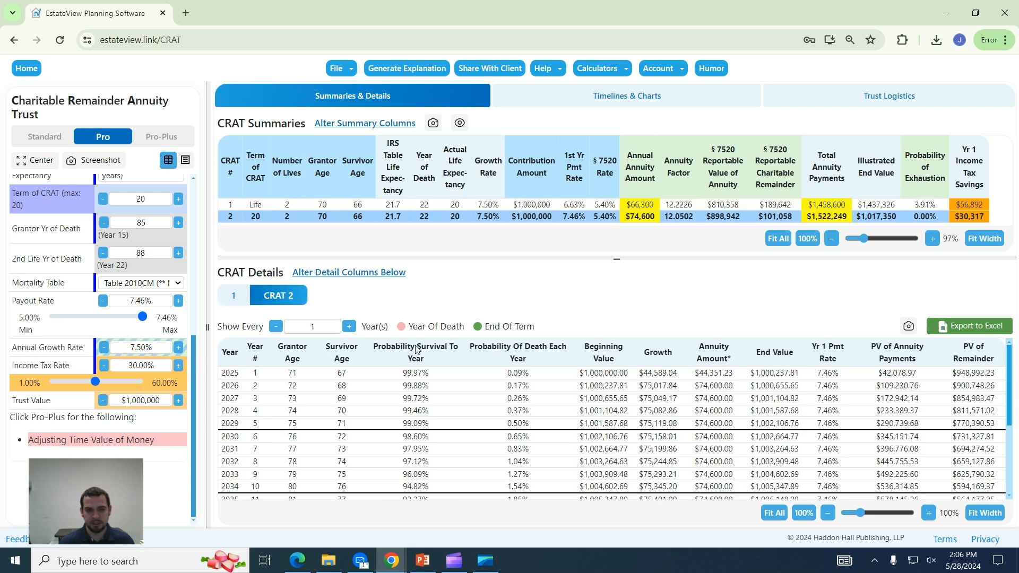
{"action": "scroll", "coordinate": [850, 404], "scroll_direction": "down", "scroll_amount": 5}
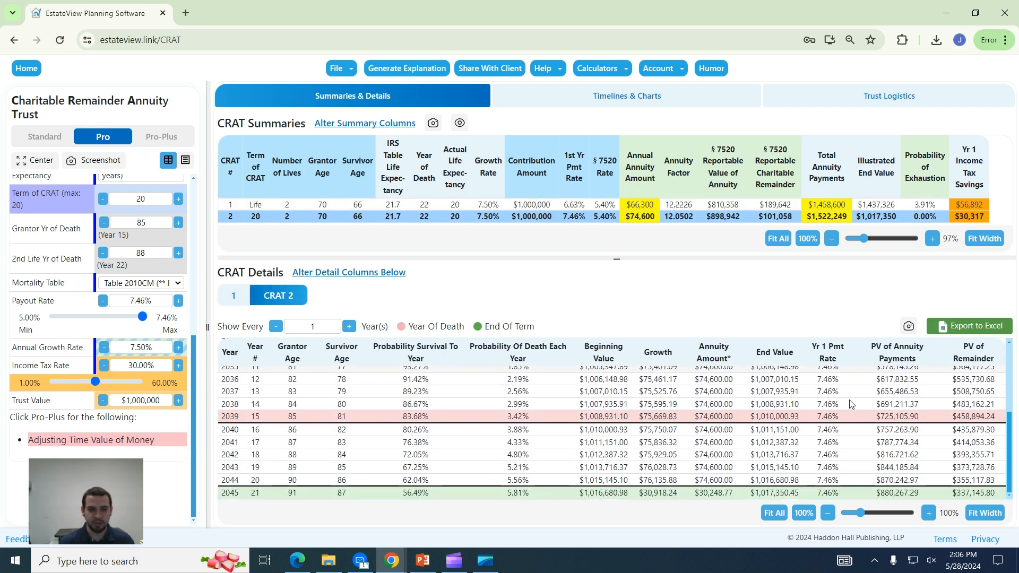
{"action": "scroll", "coordinate": [313, 393], "scroll_direction": "up", "scroll_amount": 5}
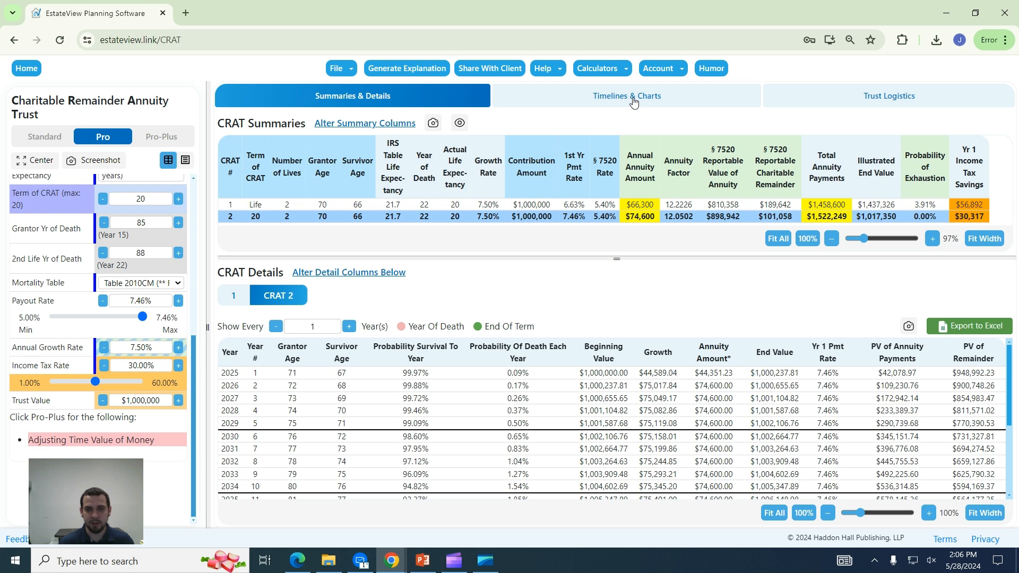
Compare the CRAT 2 and CRAT 1 timelines and Trust Value over Time, then show CRAT 1's Trust Logistics results.
{"action": "left_click", "coordinate": [658, 106]}
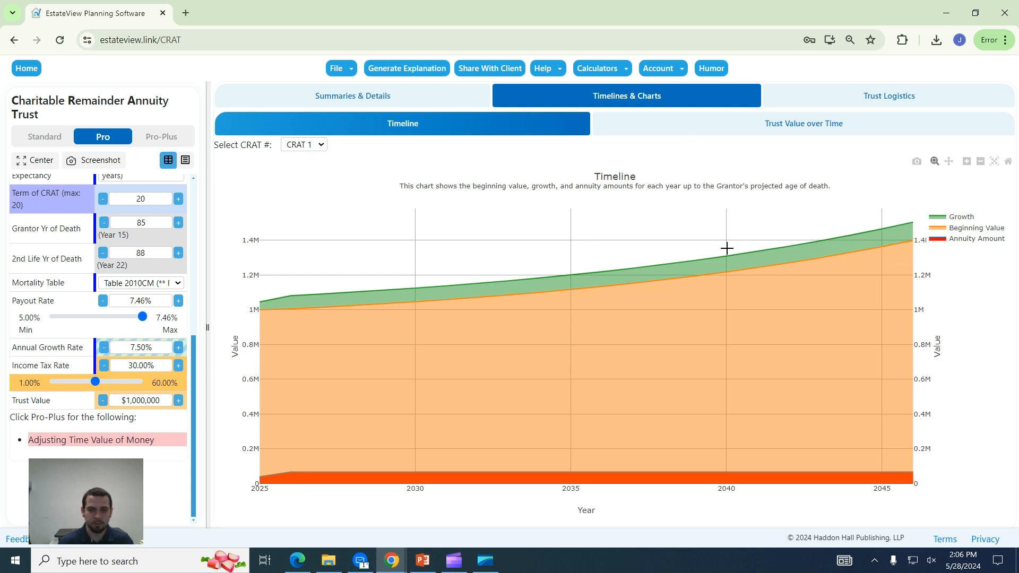
{"action": "left_click", "coordinate": [317, 145]}
{"action": "left_click", "coordinate": [319, 167]}
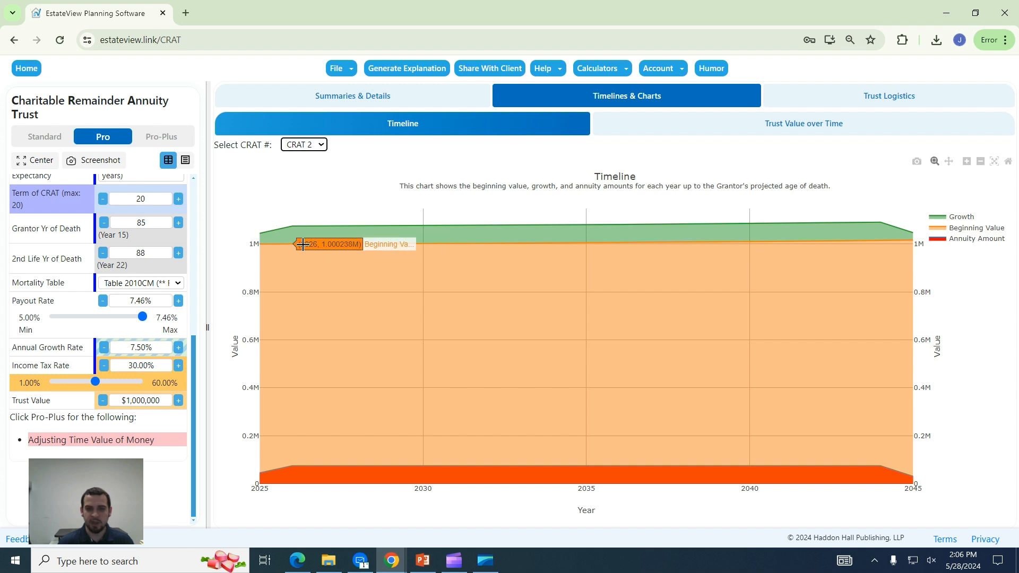
{"action": "left_click", "coordinate": [305, 147]}
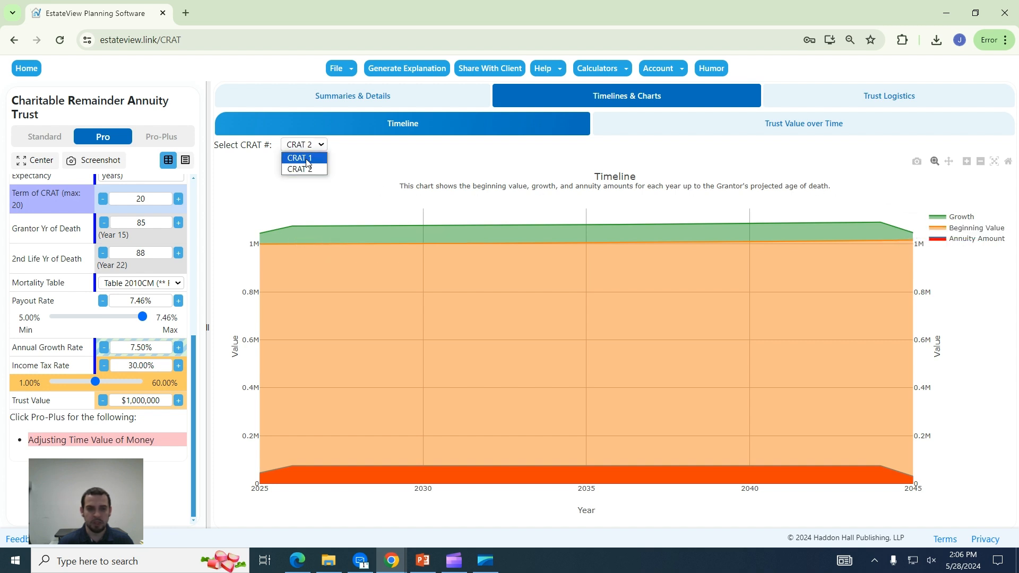
{"action": "left_click", "coordinate": [301, 157]}
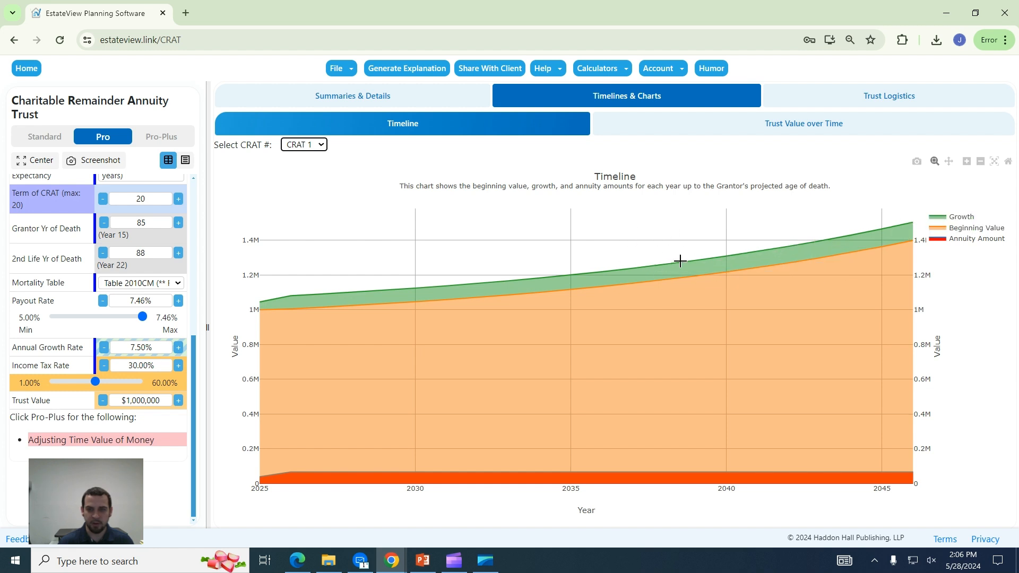
{"action": "left_click", "coordinate": [699, 133]}
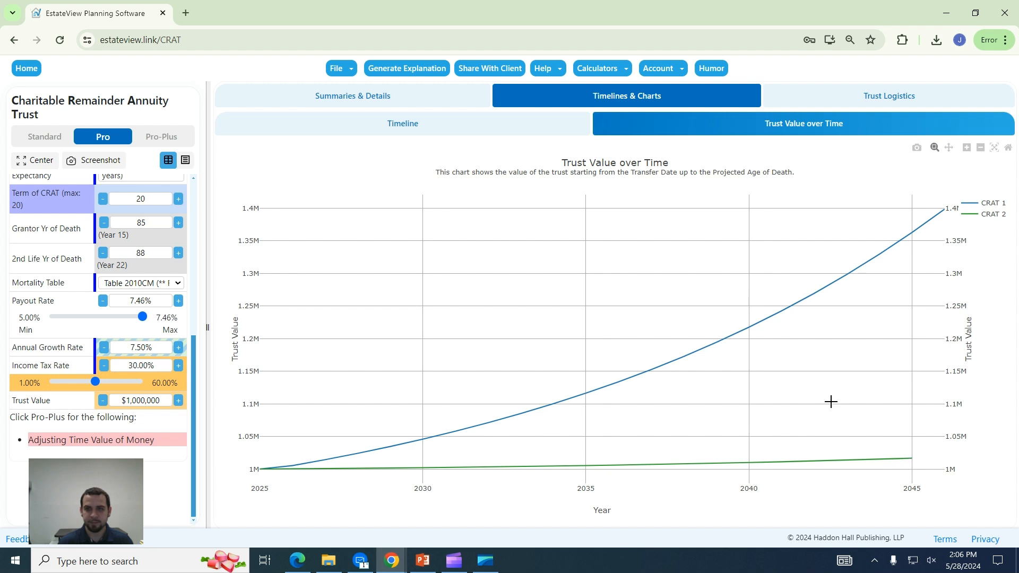
{"action": "left_click", "coordinate": [813, 104]}
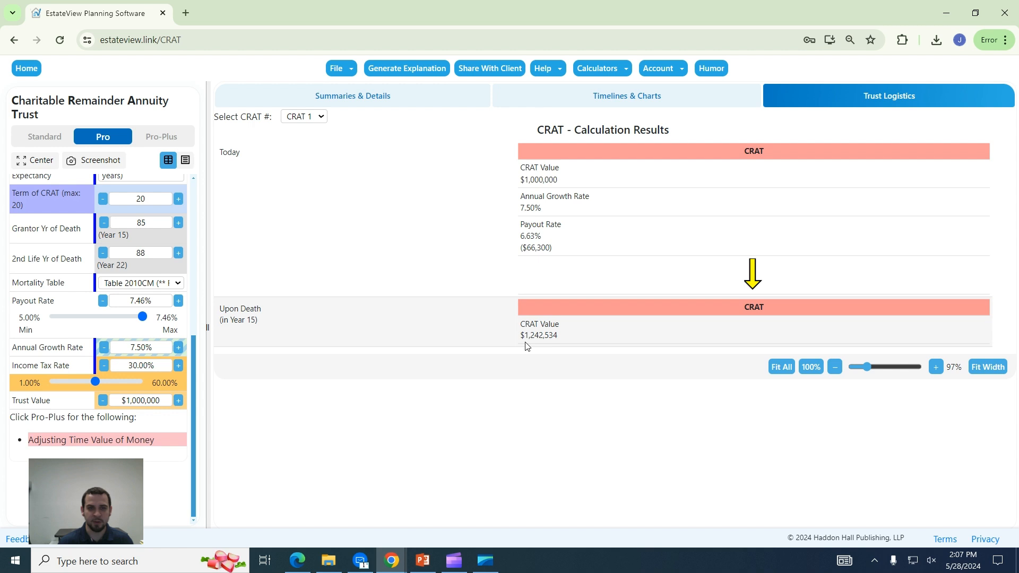
{"action": "left_click", "coordinate": [303, 116]}
{"action": "left_click", "coordinate": [319, 139]}
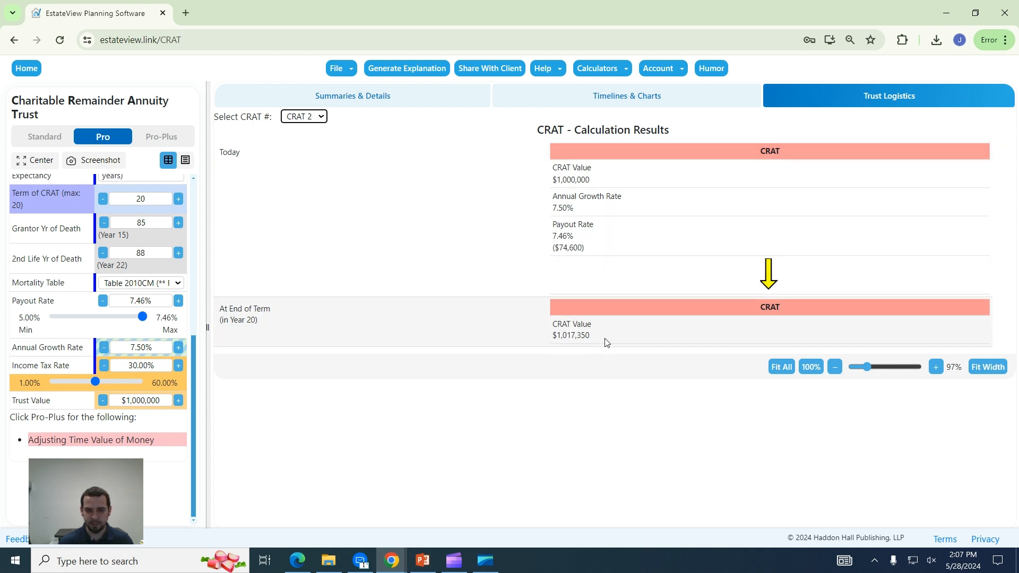
{"action": "key", "text": "Up"}
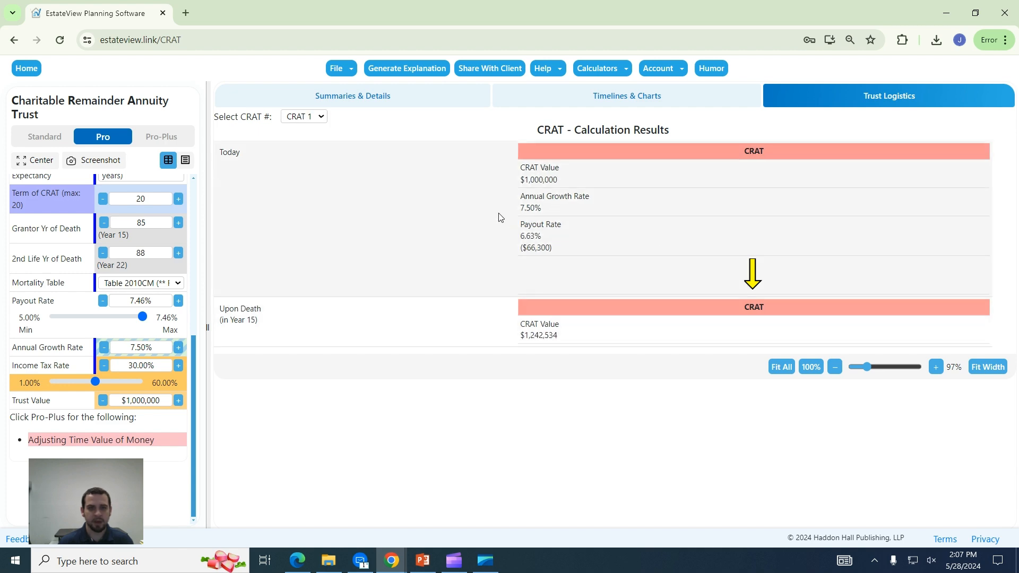
{"action": "left_click", "coordinate": [399, 106]}
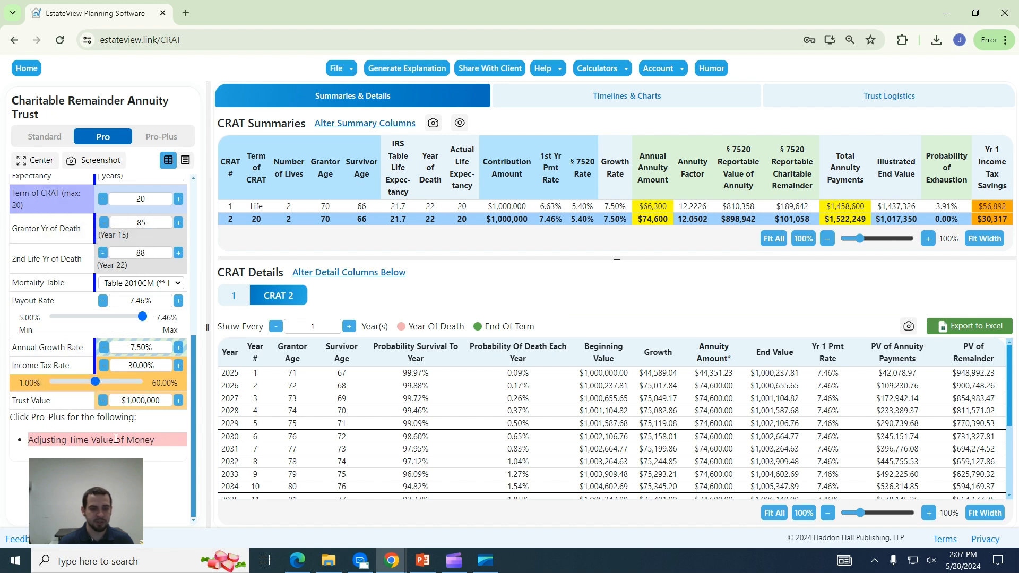
Switch to the Pro-Plus analysis to add actual present value columns.
{"action": "left_click", "coordinate": [159, 137]}
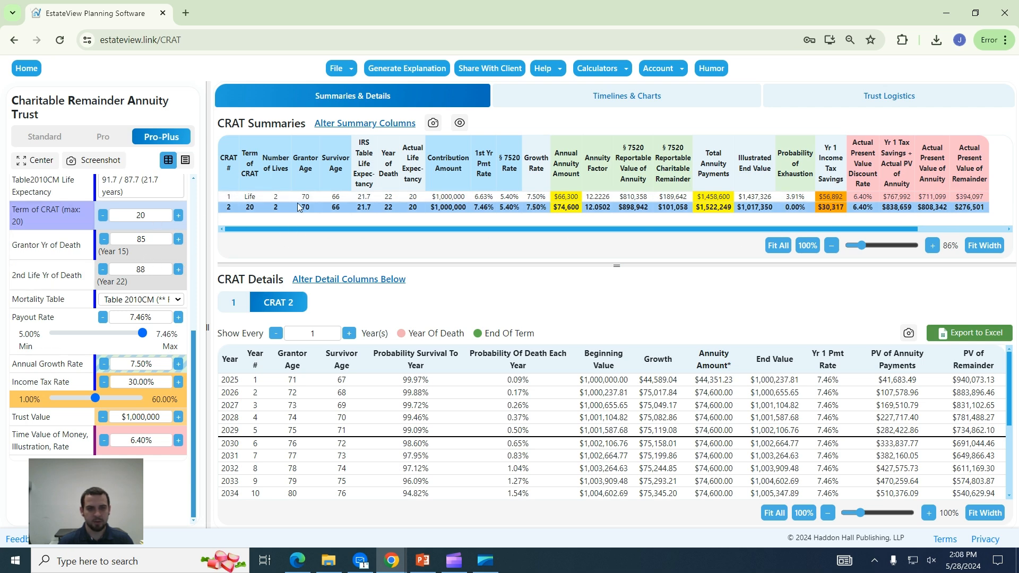
Save the inputs under the new name 'CRAT Sample Inputs'.
{"action": "left_click", "coordinate": [342, 74]}
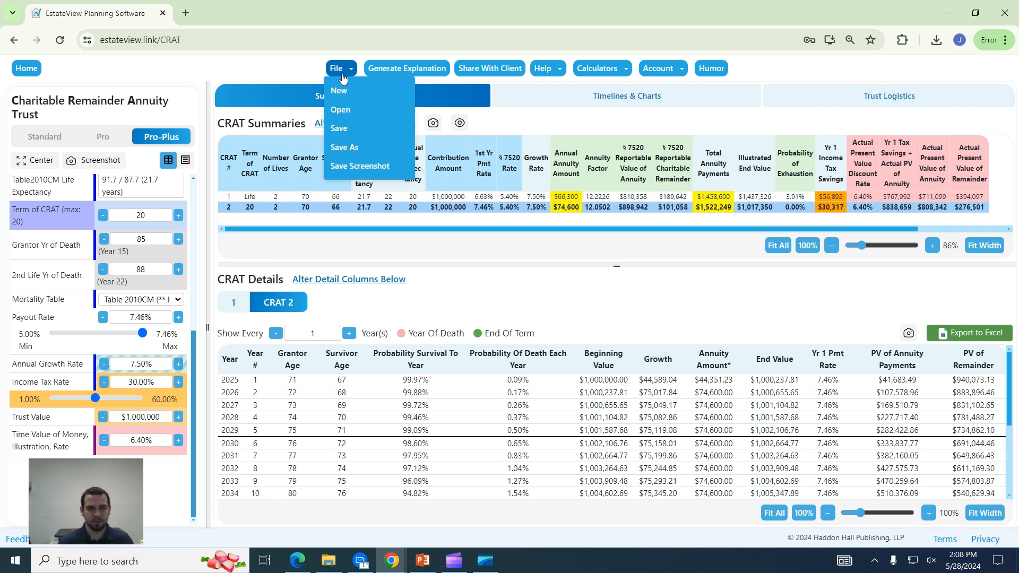
{"action": "left_click", "coordinate": [352, 151]}
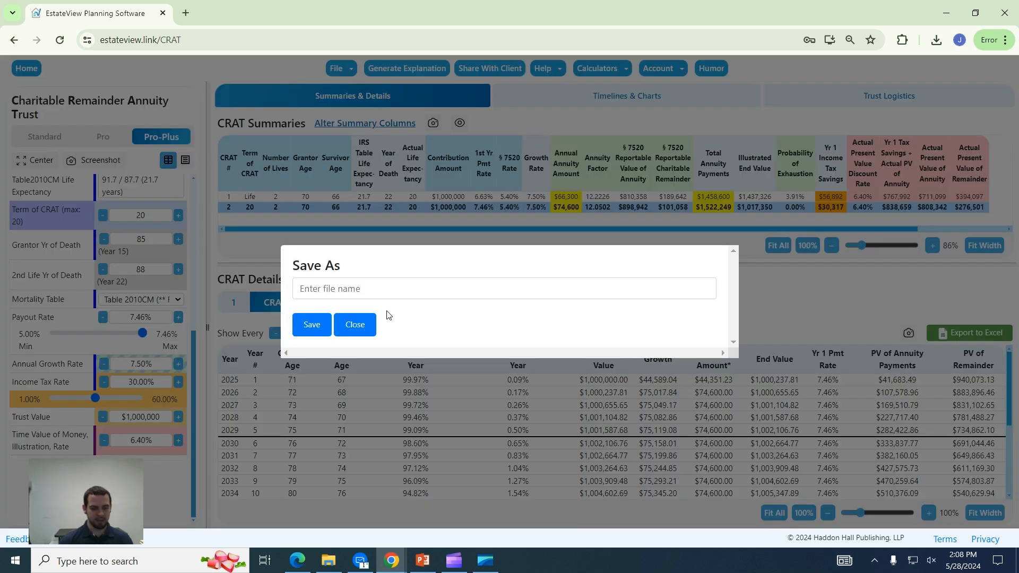
{"action": "type", "text": "CRA"}
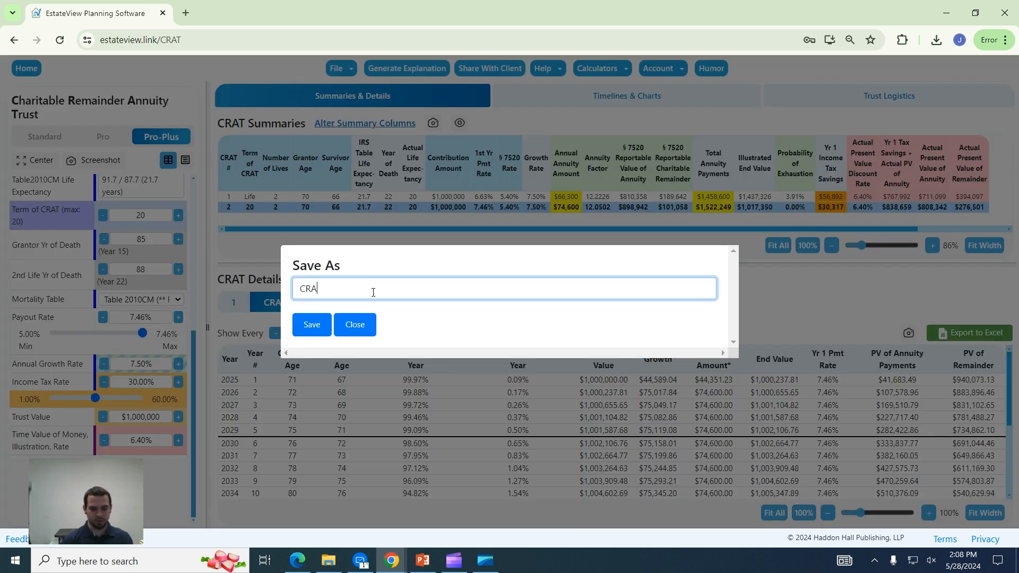
{"action": "type", "text": "T Samp["}
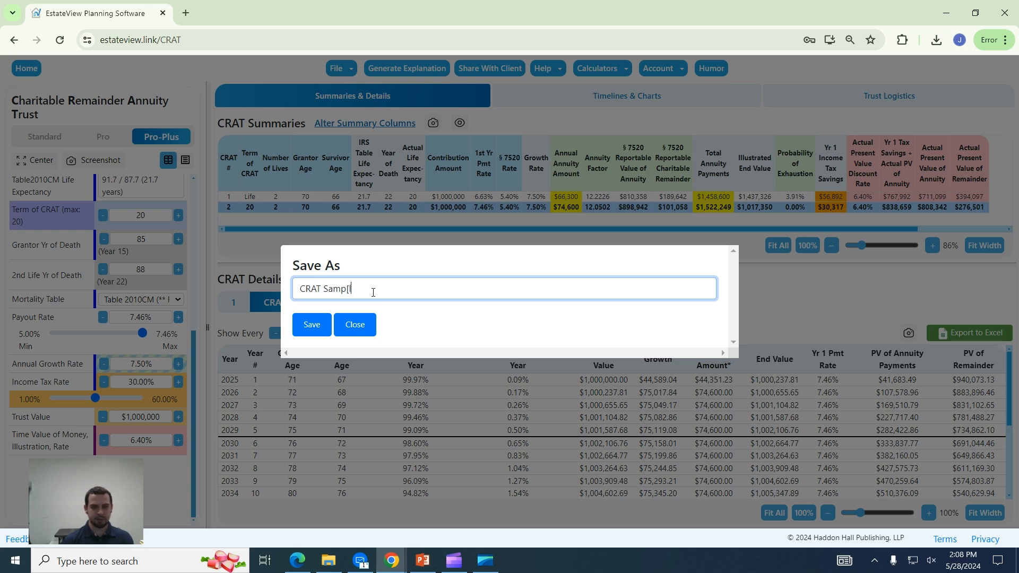
{"action": "key", "text": "BackSpace"}
{"action": "type", "text": "le Inputs"}
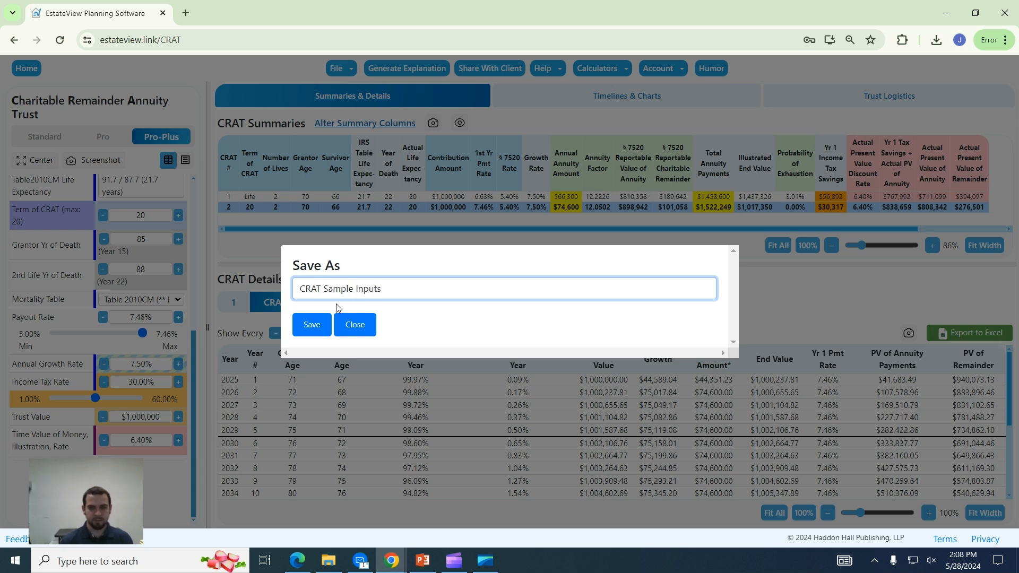
{"action": "left_click", "coordinate": [318, 325]}
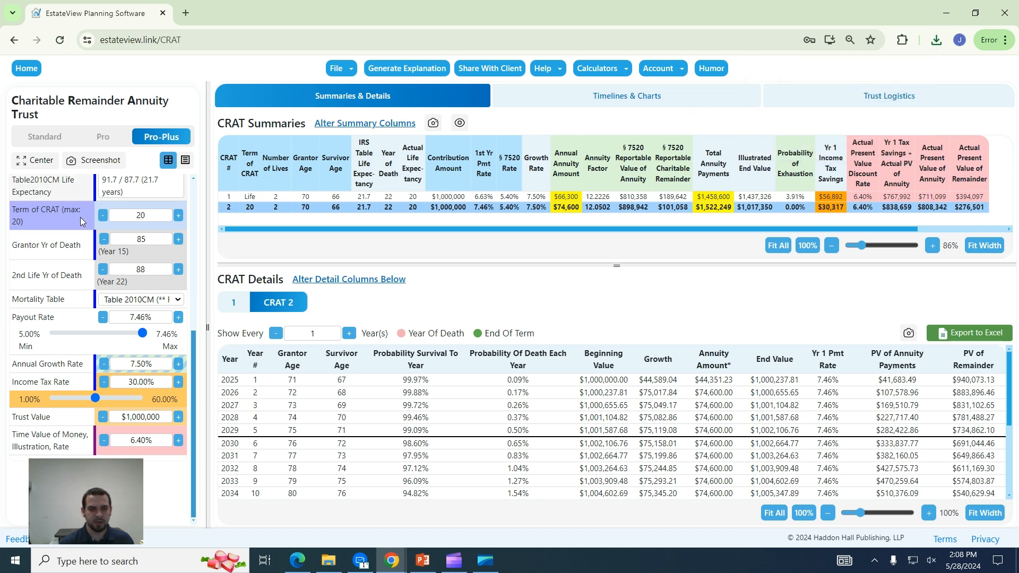
{"action": "scroll", "coordinate": [84, 279], "scroll_direction": "up", "scroll_amount": 5}
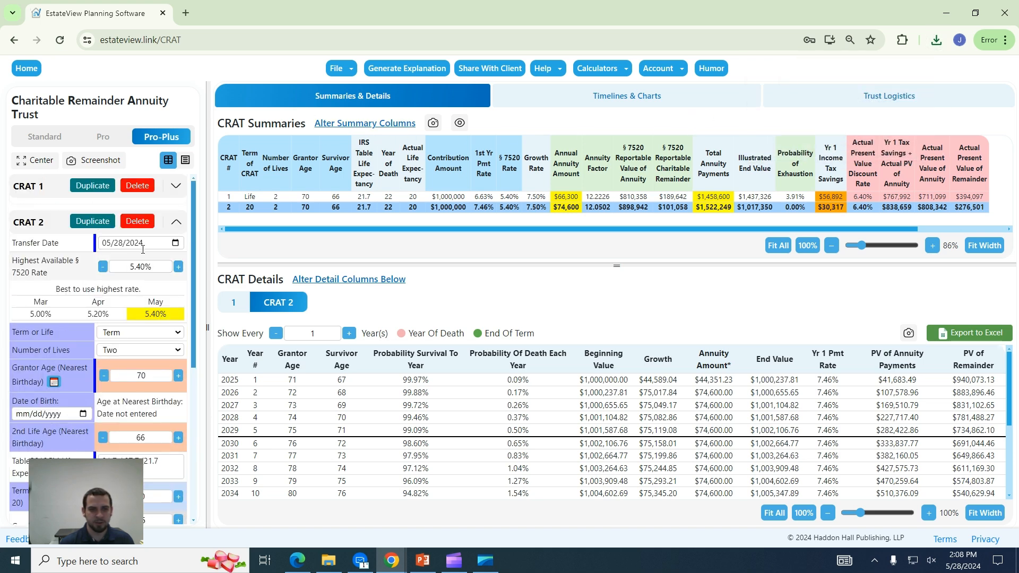
{"action": "left_click", "coordinate": [336, 68]}
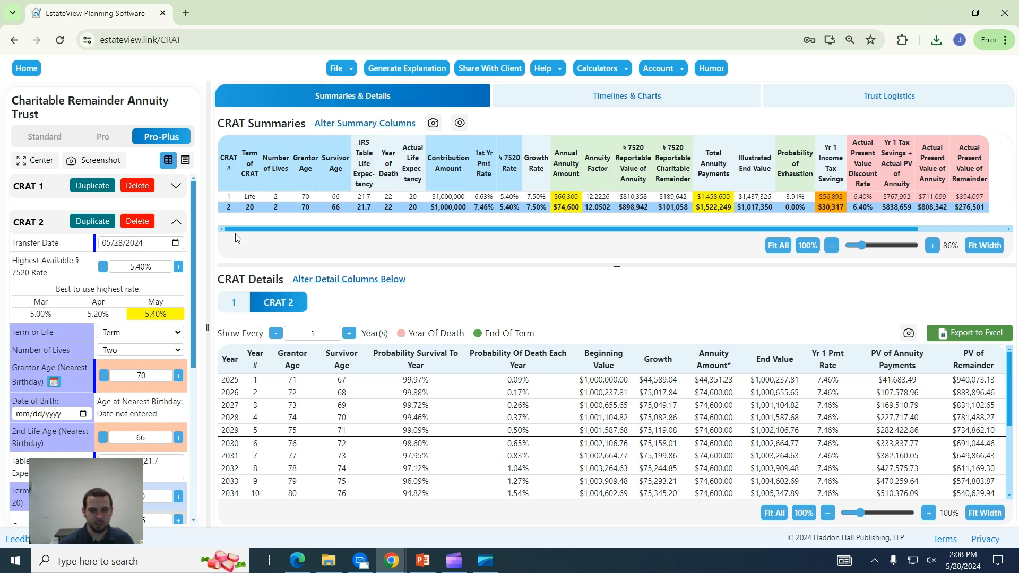
{"action": "mouse_move", "coordinate": [351, 70]}
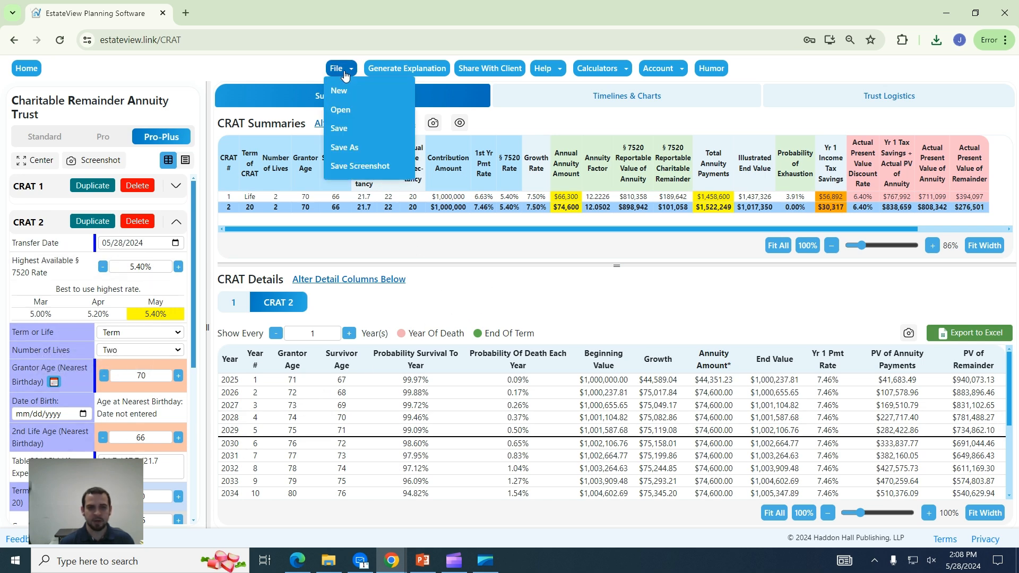
Generate the General Explanation, Planner's Checklist and PowerPoint for both CRATs, then open the explanation.
{"action": "left_click", "coordinate": [413, 71]}
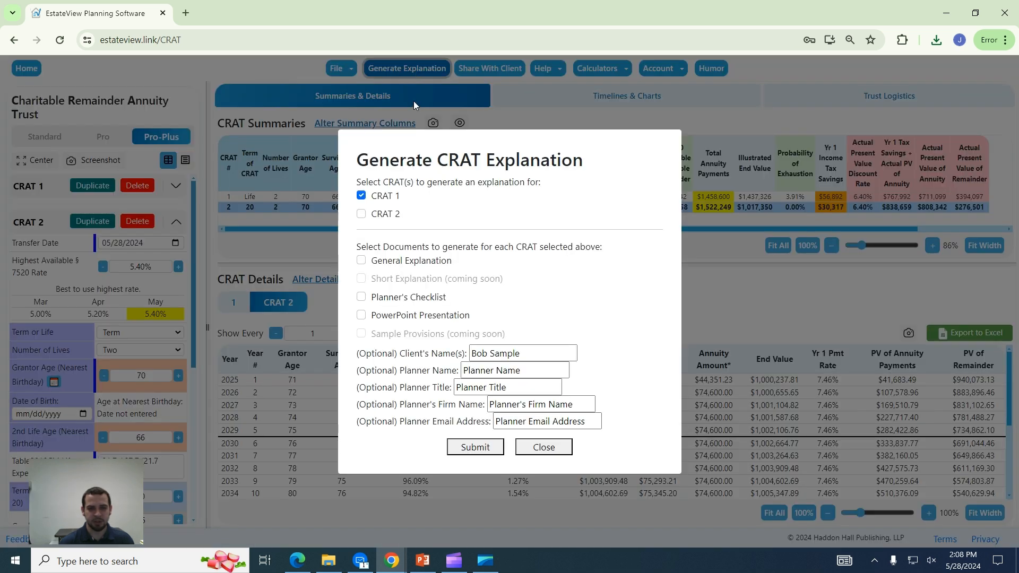
{"action": "left_click", "coordinate": [361, 261]}
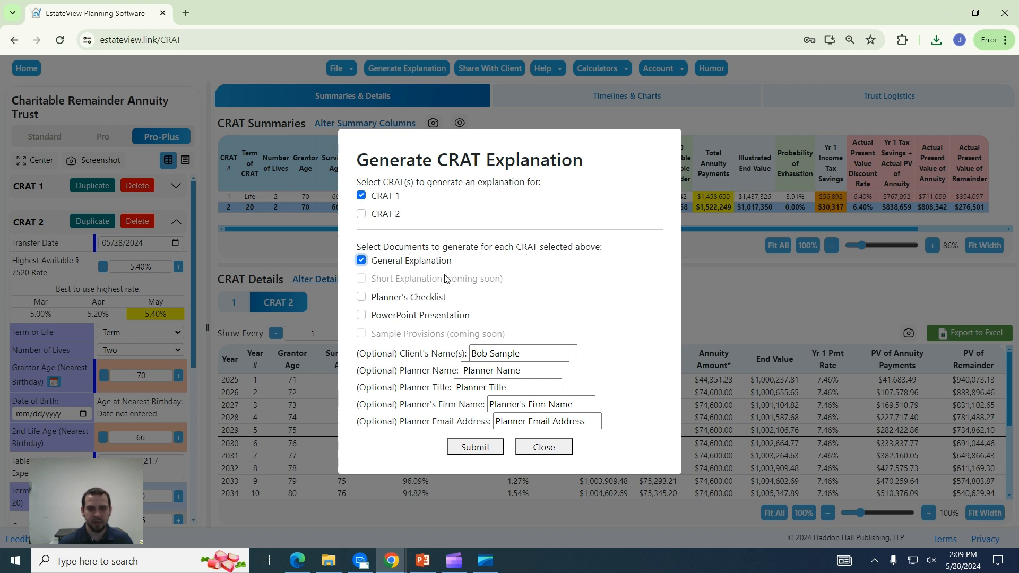
{"action": "left_click", "coordinate": [360, 299]}
{"action": "left_click", "coordinate": [361, 314]}
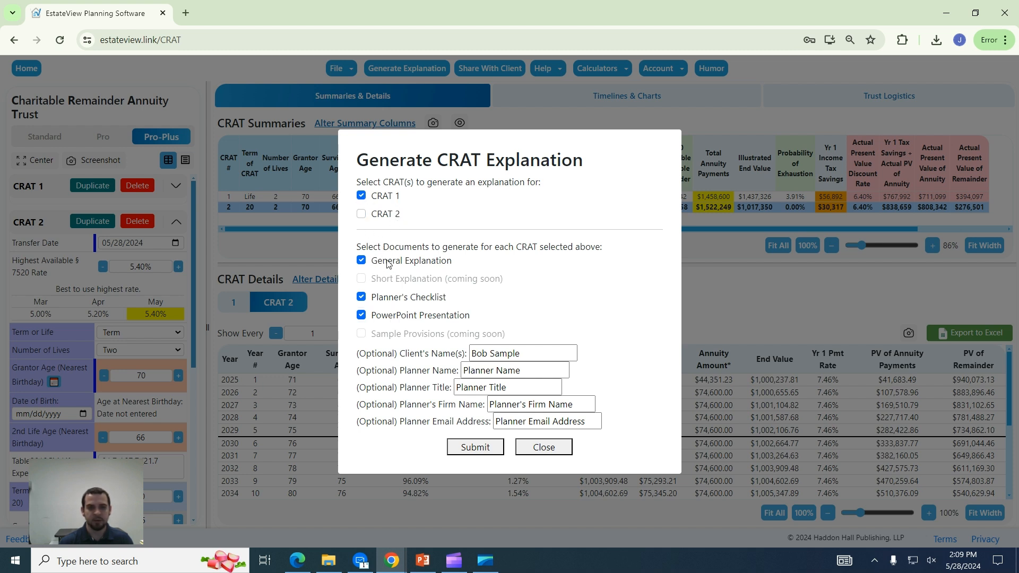
{"action": "left_click", "coordinate": [360, 216]}
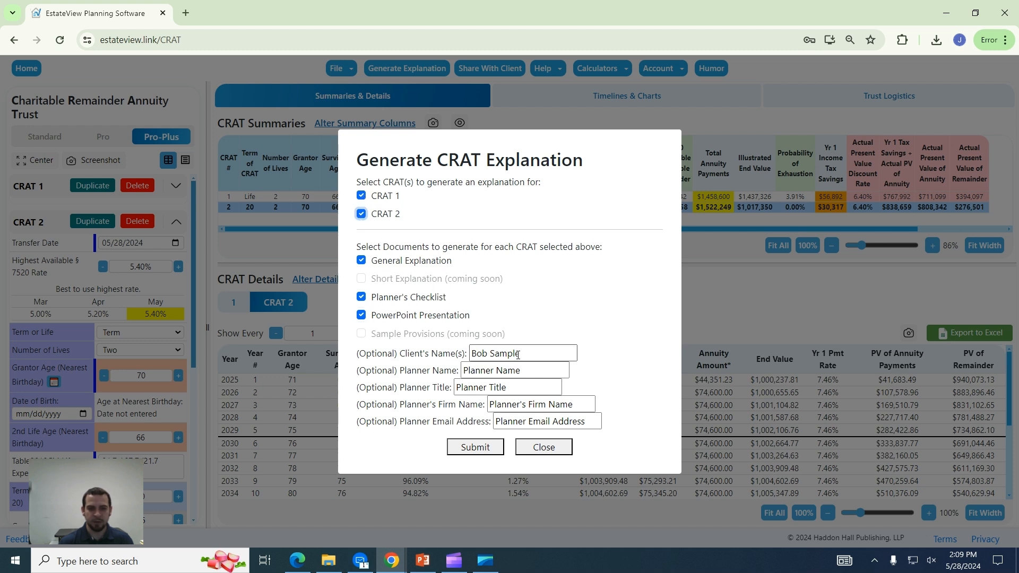
{"action": "left_click", "coordinate": [534, 353]}
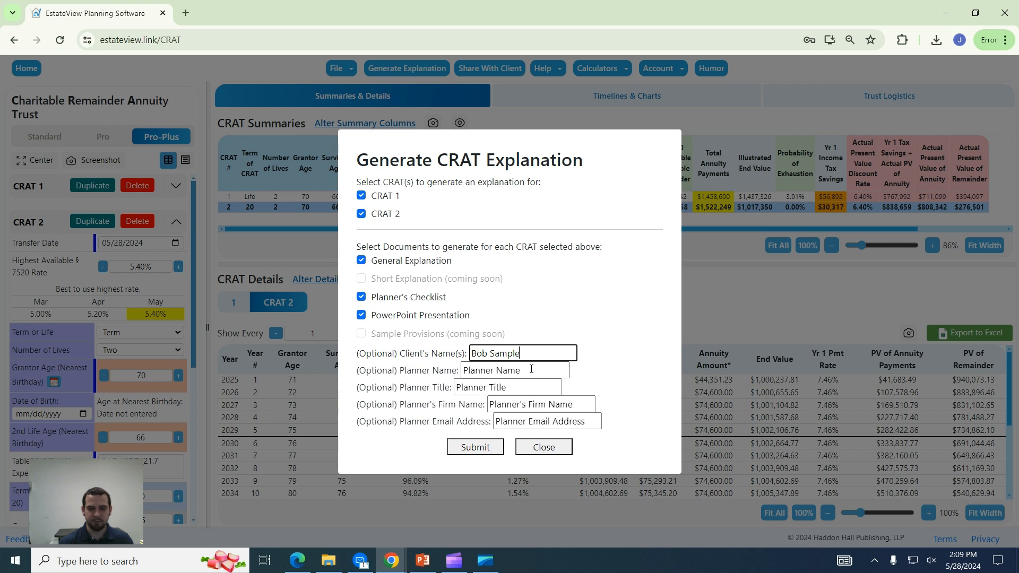
{"action": "left_click", "coordinate": [531, 369]}
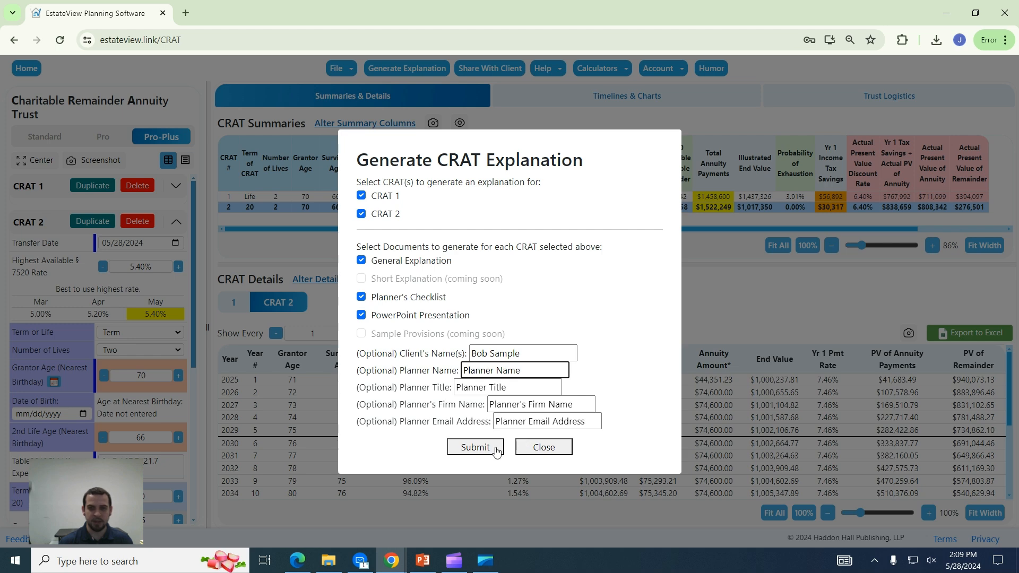
{"action": "left_click", "coordinate": [475, 447]}
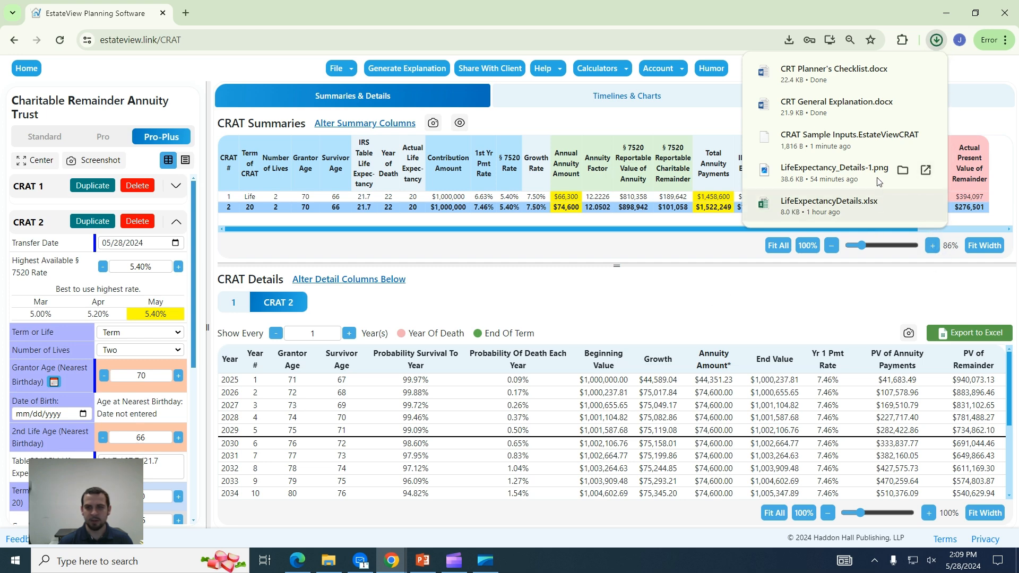
{"action": "left_click", "coordinate": [849, 107]}
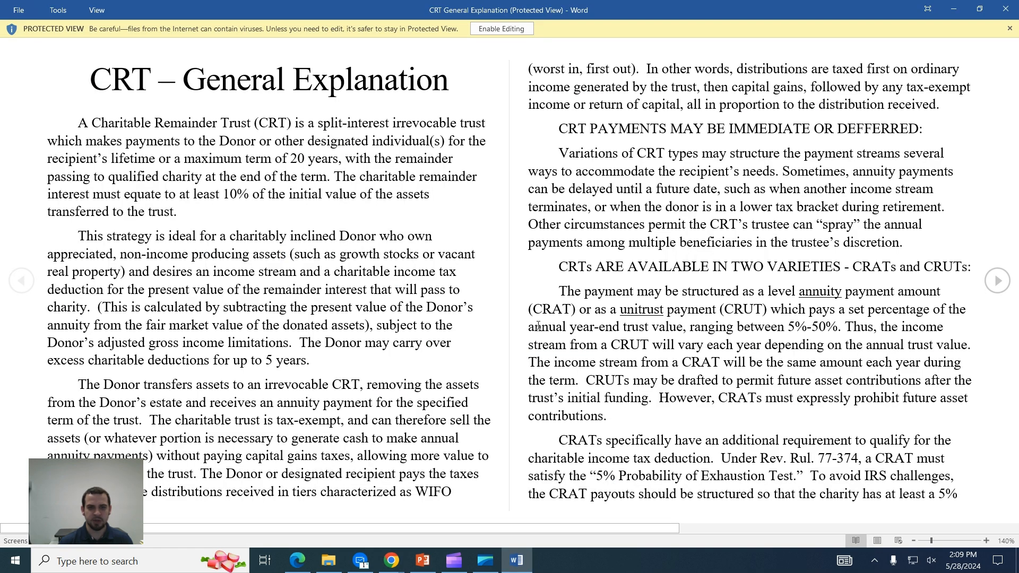
Enable editing on the General Explanation, read through it, then enable editing on the Planner's Checklist.
{"action": "left_click", "coordinate": [499, 30]}
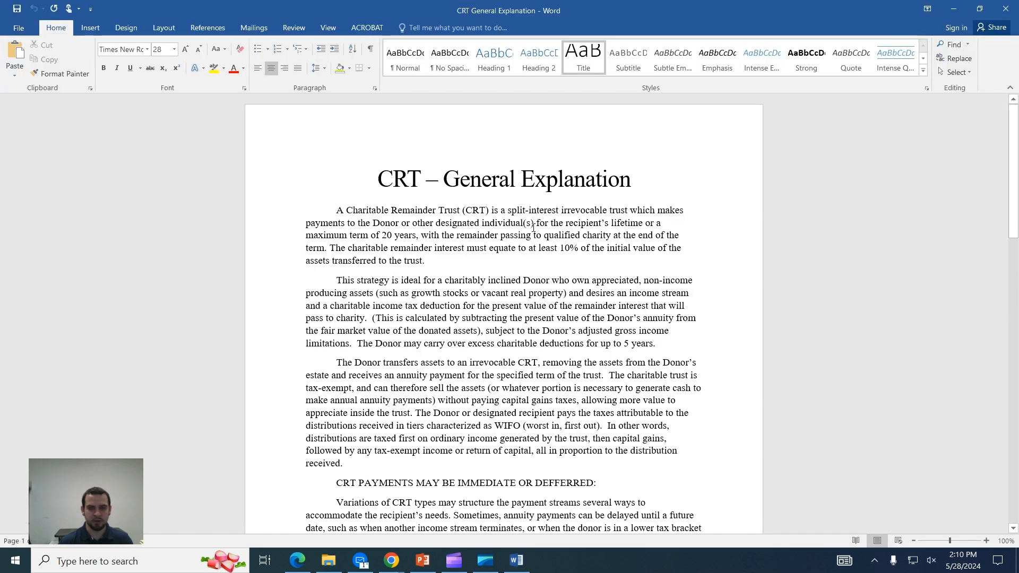
{"action": "scroll", "coordinate": [478, 153], "scroll_direction": "down", "scroll_amount": 2}
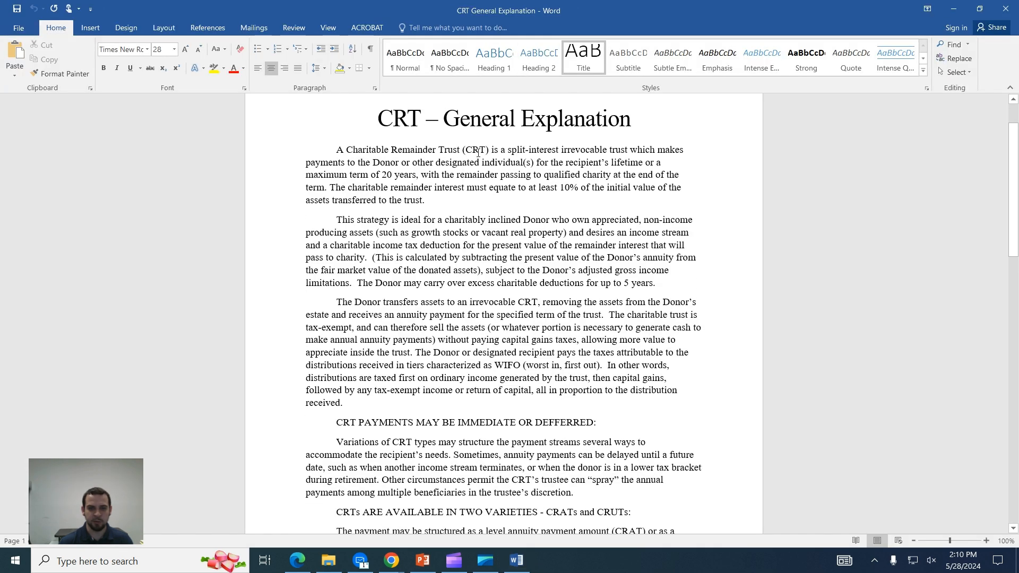
{"action": "scroll", "coordinate": [508, 350], "scroll_direction": "down", "scroll_amount": 3}
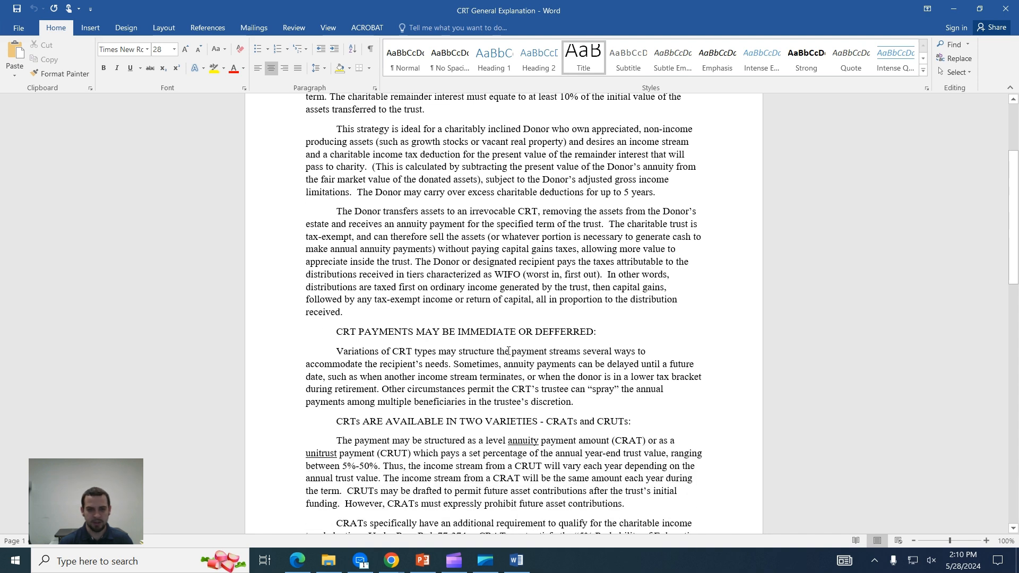
{"action": "scroll", "coordinate": [508, 350], "scroll_direction": "down", "scroll_amount": 11}
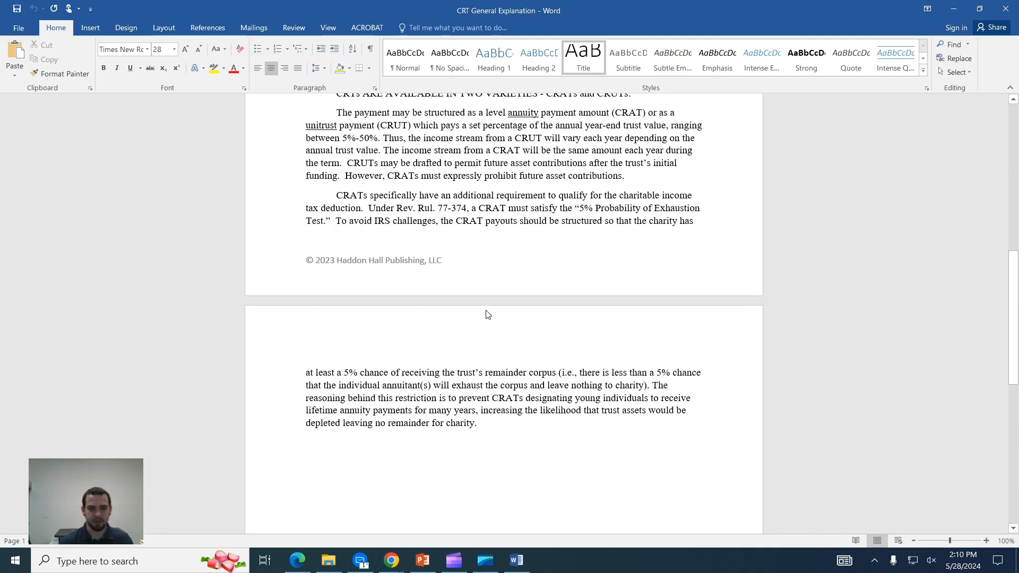
{"action": "scroll", "coordinate": [486, 313], "scroll_direction": "down", "scroll_amount": 4}
{"action": "scroll", "coordinate": [486, 313], "scroll_direction": "up", "scroll_amount": 11}
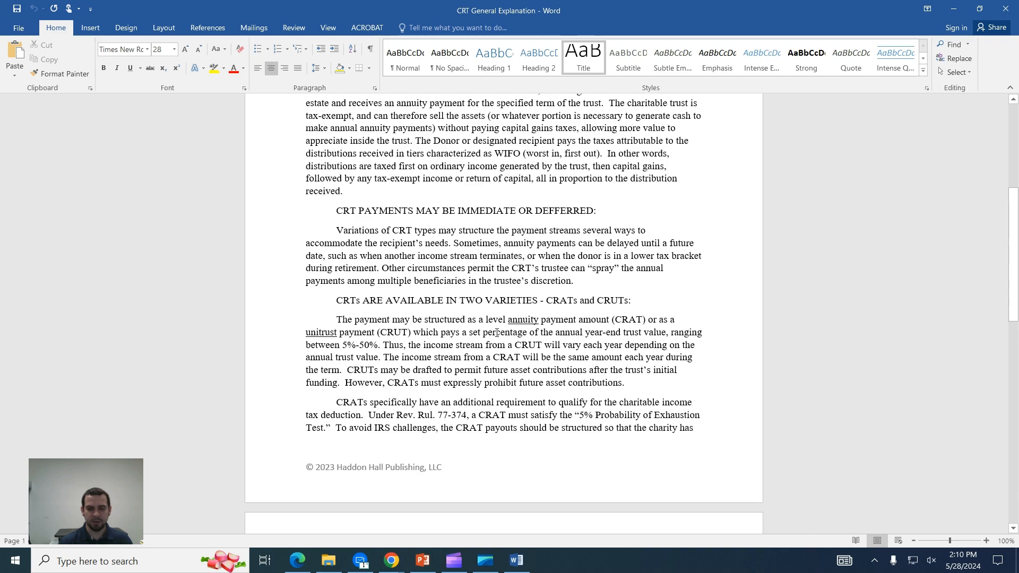
{"action": "scroll", "coordinate": [497, 332], "scroll_direction": "up", "scroll_amount": 12}
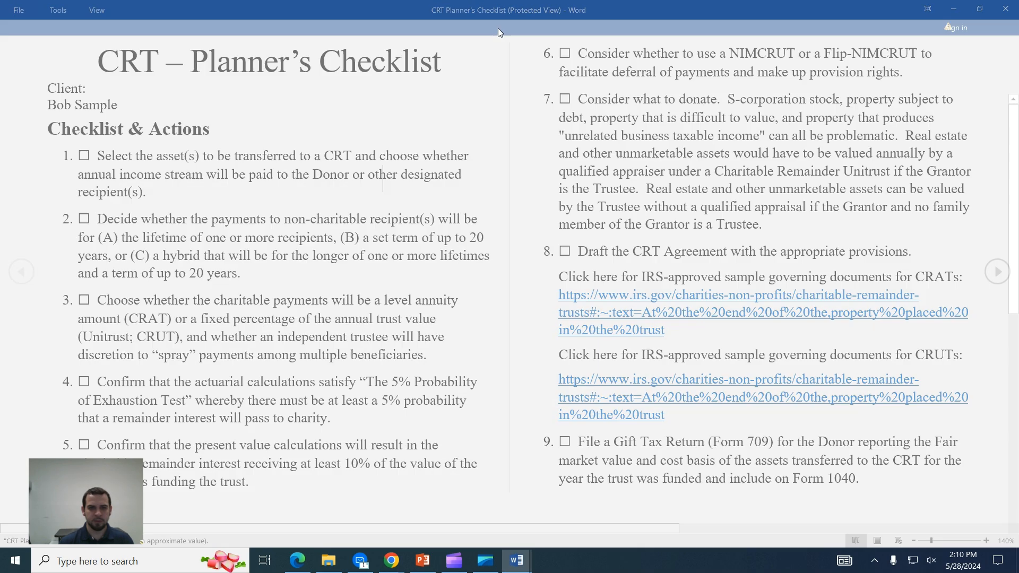
{"action": "left_click", "coordinate": [498, 28]}
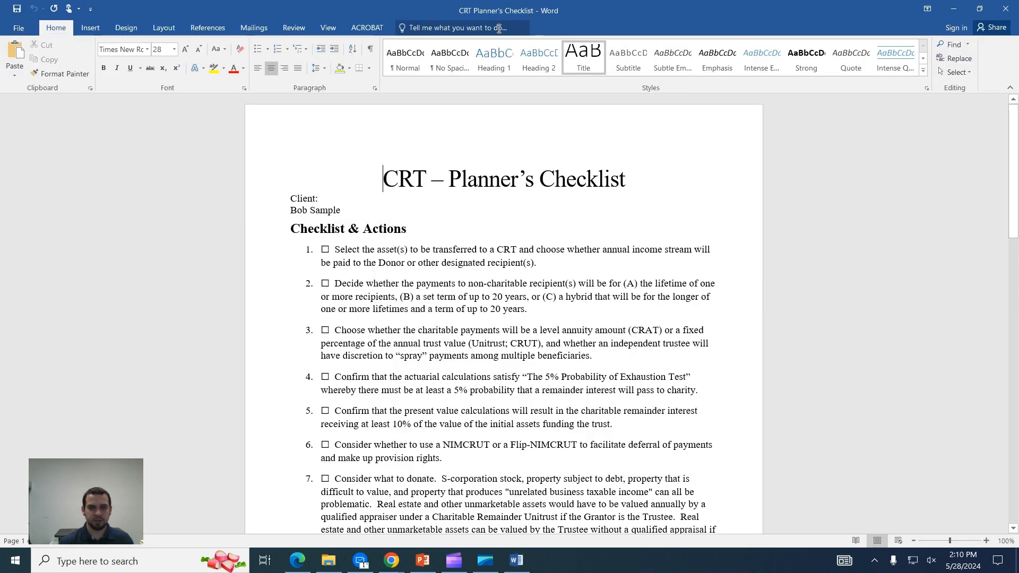
Read through the Planner's Checklist items, including the hybrid term option, then close the document.
{"action": "left_click", "coordinate": [589, 297]}
{"action": "scroll", "coordinate": [569, 305], "scroll_direction": "down", "scroll_amount": 3}
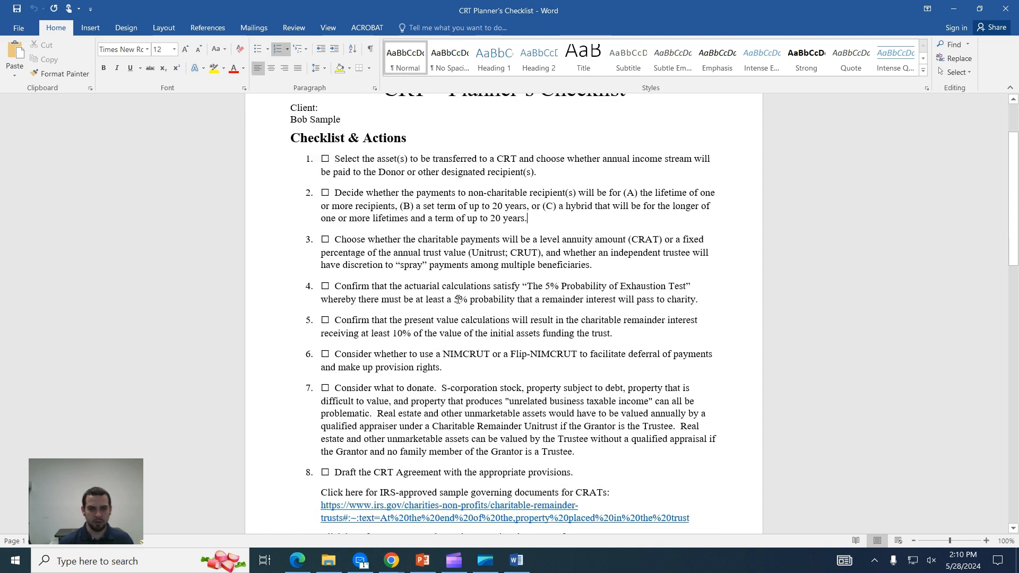
{"action": "scroll", "coordinate": [393, 394], "scroll_direction": "down", "scroll_amount": 8}
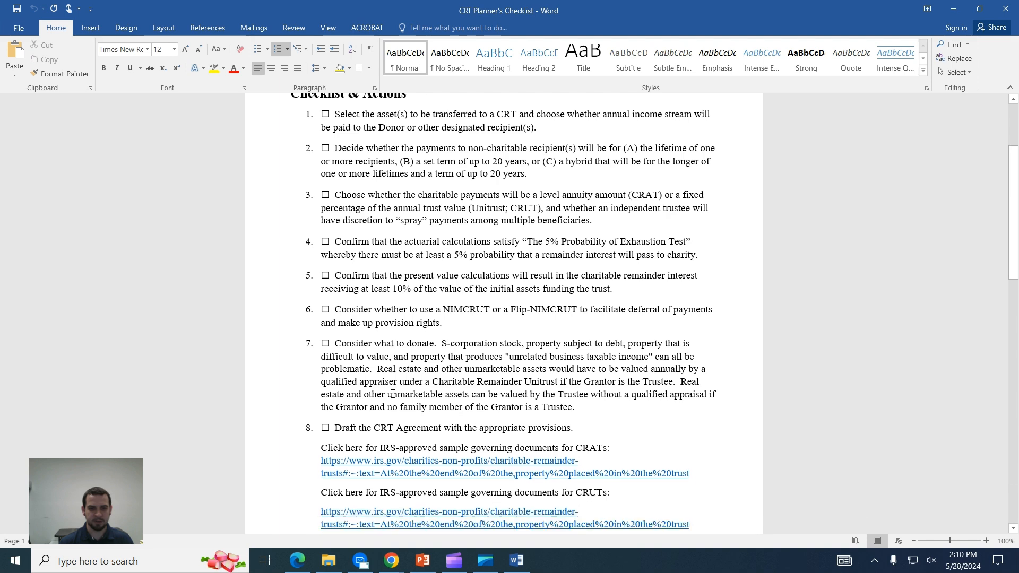
{"action": "scroll", "coordinate": [392, 394], "scroll_direction": "down", "scroll_amount": 6}
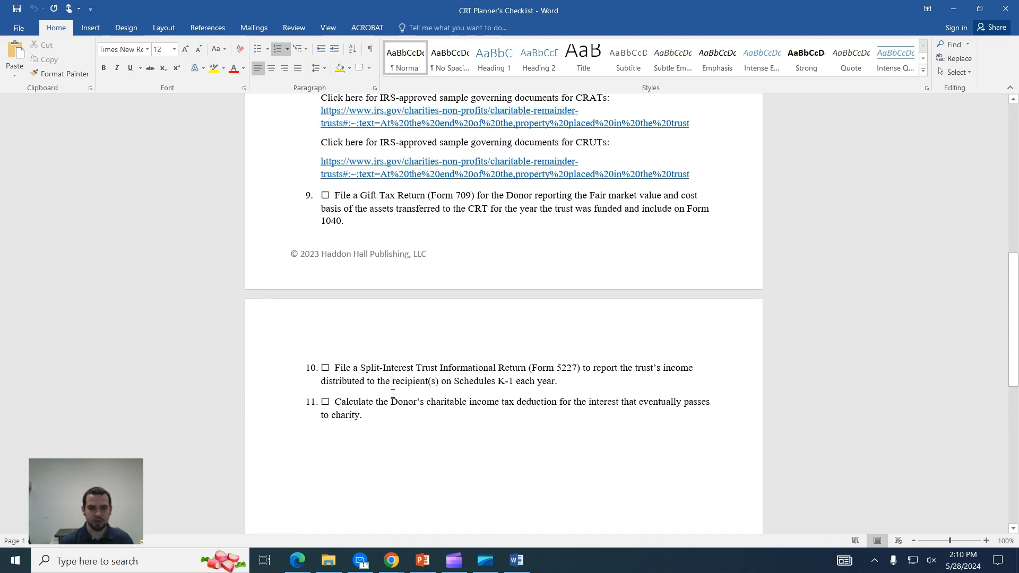
{"action": "scroll", "coordinate": [392, 393], "scroll_direction": "up", "scroll_amount": 17}
{"action": "scroll", "coordinate": [392, 394], "scroll_direction": "up", "scroll_amount": 1}
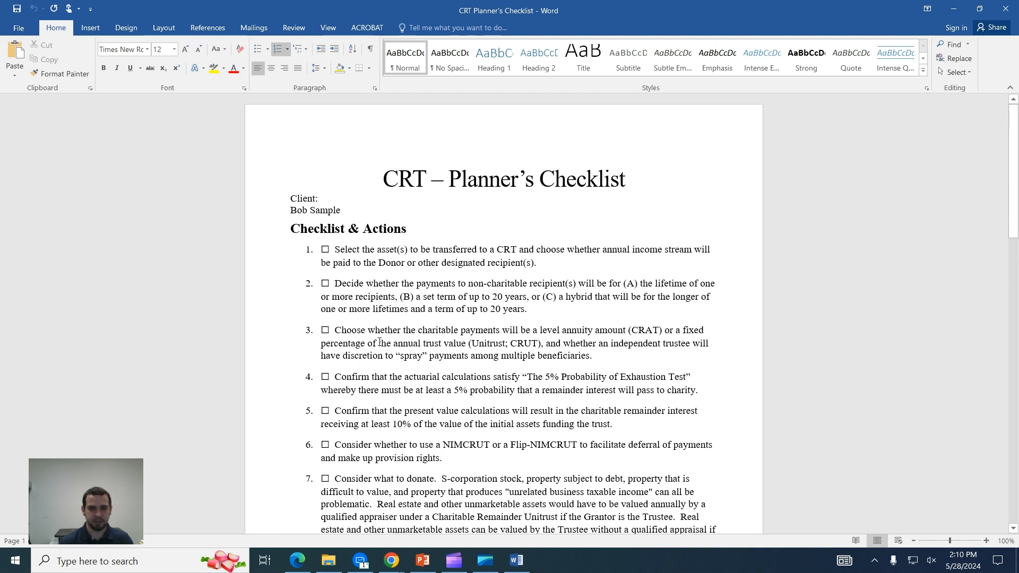
{"action": "scroll", "coordinate": [389, 422], "scroll_direction": "down", "scroll_amount": 13}
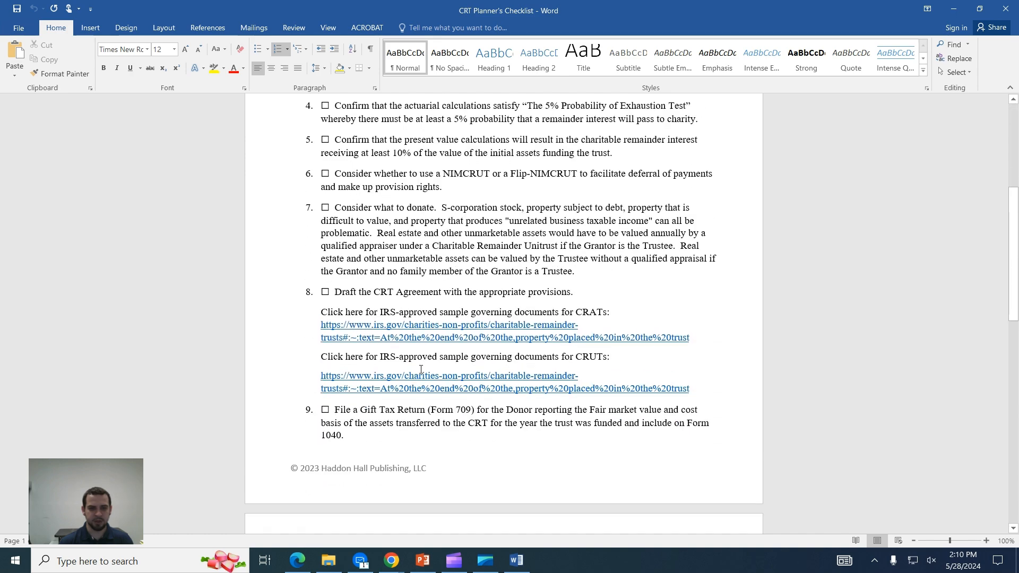
{"action": "scroll", "coordinate": [388, 451], "scroll_direction": "up", "scroll_amount": 14}
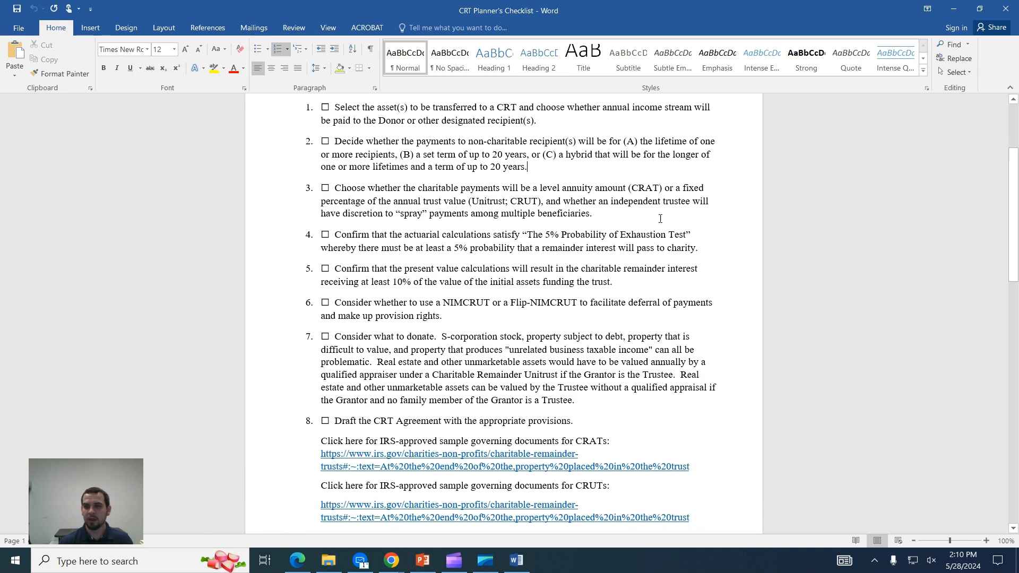
{"action": "left_click", "coordinate": [1001, 11]}
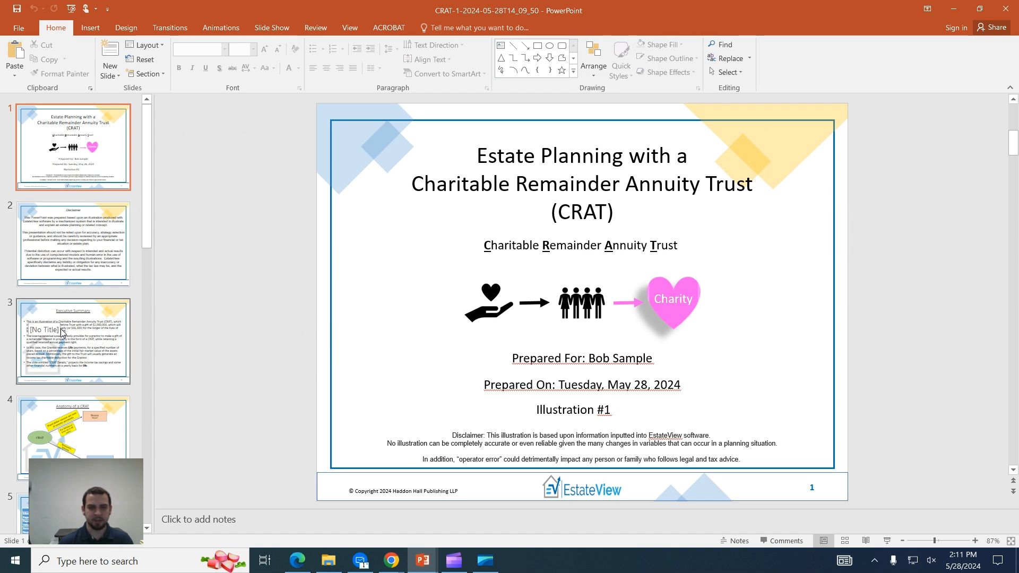
View the slides from the Executive Summary through the CRAT calculation results.
{"action": "left_click", "coordinate": [80, 330]}
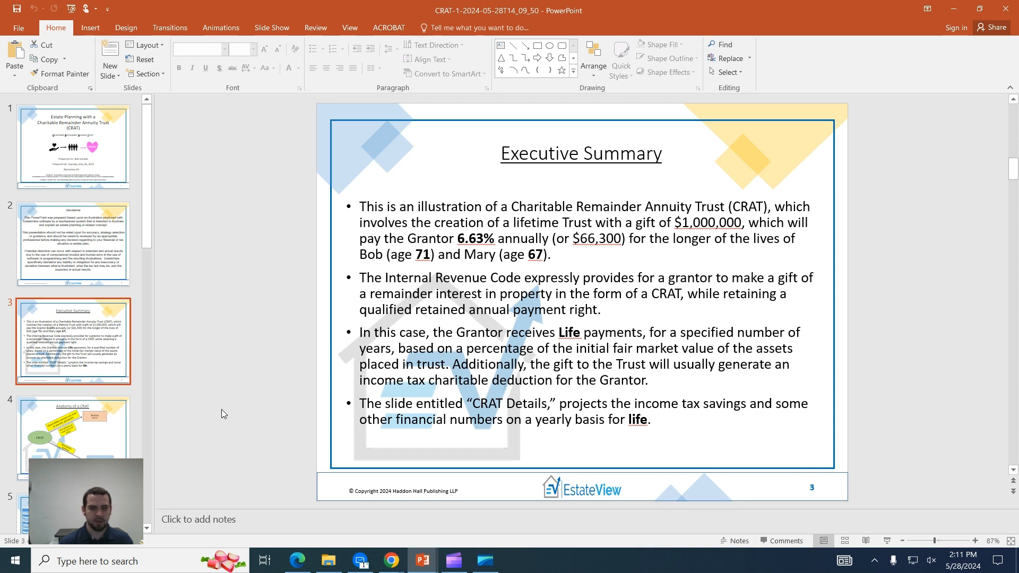
{"action": "left_click", "coordinate": [104, 438]}
{"action": "scroll", "coordinate": [65, 451], "scroll_direction": "down", "scroll_amount": 3}
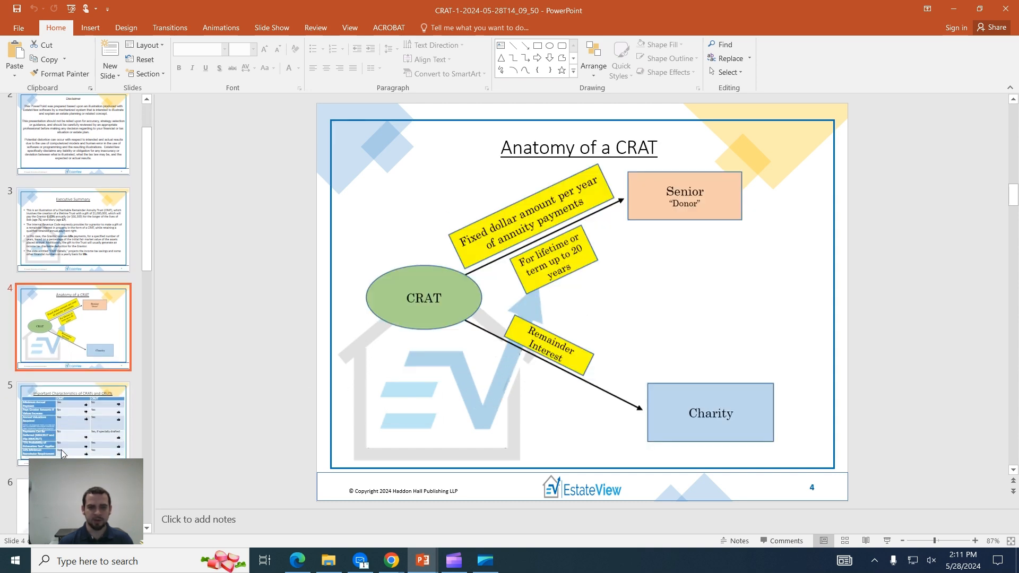
{"action": "left_click", "coordinate": [63, 406]}
{"action": "scroll", "coordinate": [60, 402], "scroll_direction": "down", "scroll_amount": 1}
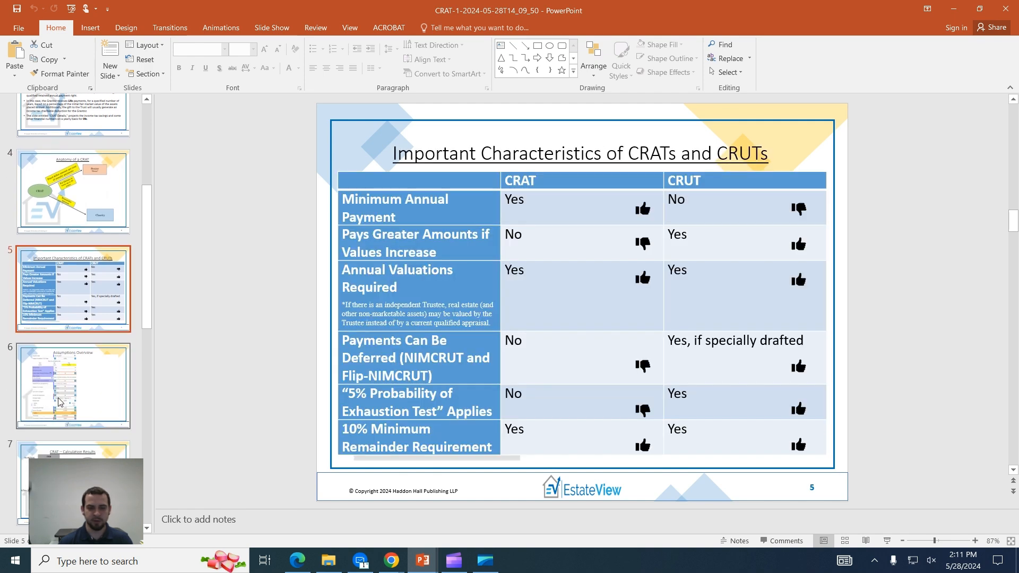
{"action": "left_click", "coordinate": [63, 406]}
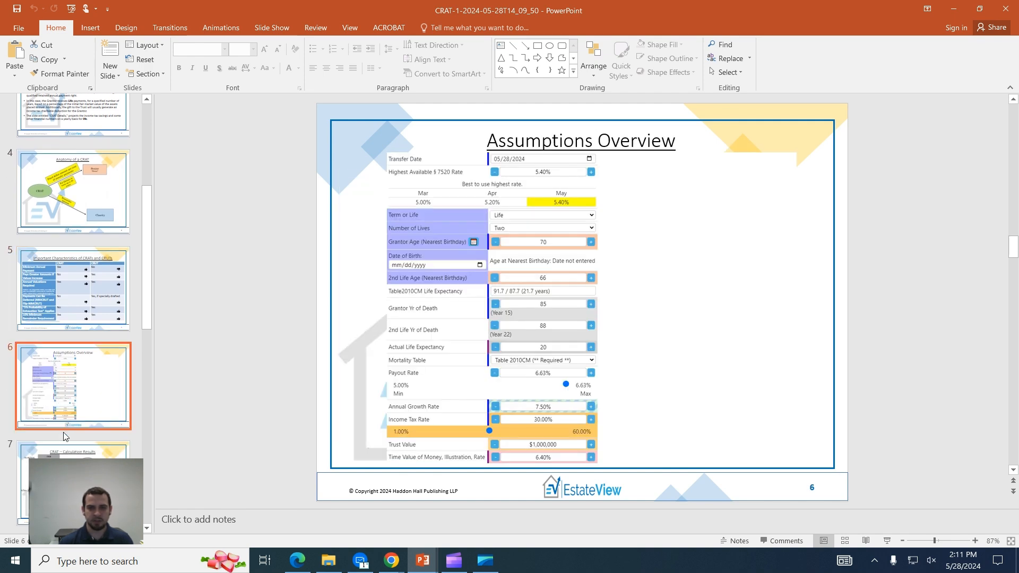
{"action": "left_click", "coordinate": [78, 478]}
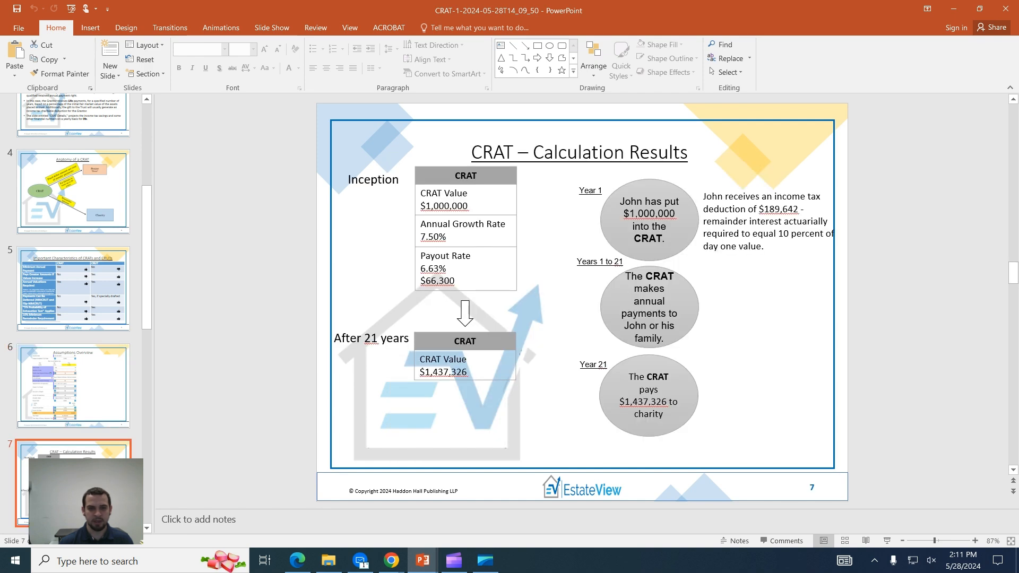
{"action": "scroll", "coordinate": [78, 401], "scroll_direction": "down", "scroll_amount": 2}
Continue through the Inter Vivos, Testamentary and After the CRAT Term Ends slides to the Conclusion.
{"action": "left_click", "coordinate": [79, 401]}
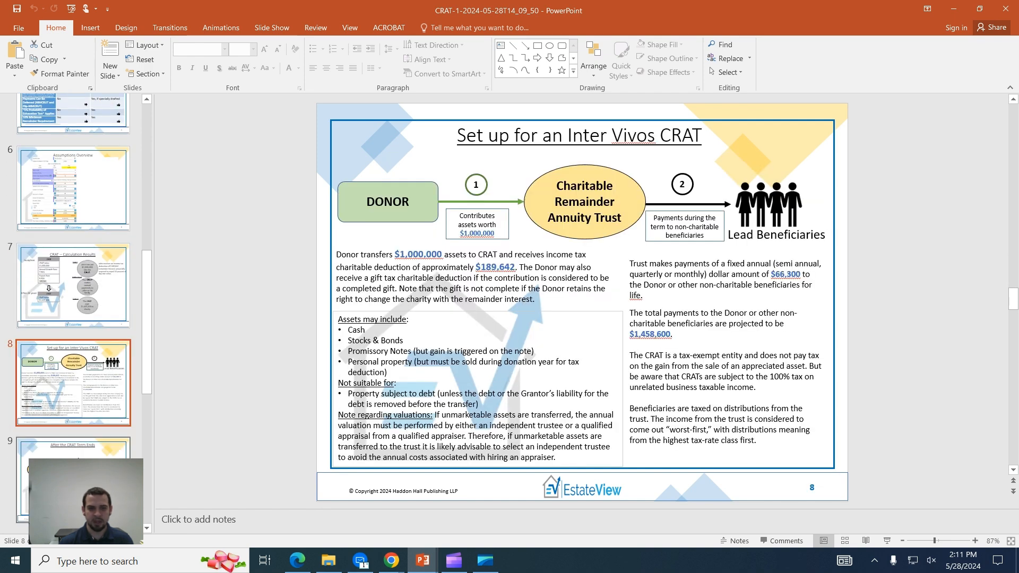
{"action": "left_click", "coordinate": [99, 451]}
{"action": "scroll", "coordinate": [99, 451], "scroll_direction": "down", "scroll_amount": 2}
{"action": "left_click", "coordinate": [100, 382]}
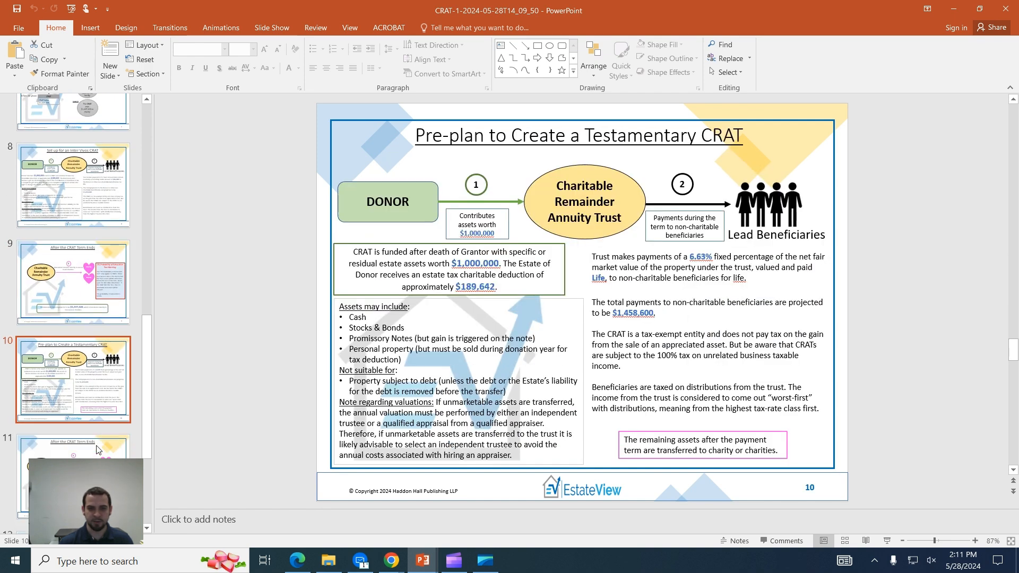
{"action": "left_click", "coordinate": [99, 455]}
{"action": "scroll", "coordinate": [100, 454], "scroll_direction": "down", "scroll_amount": 2}
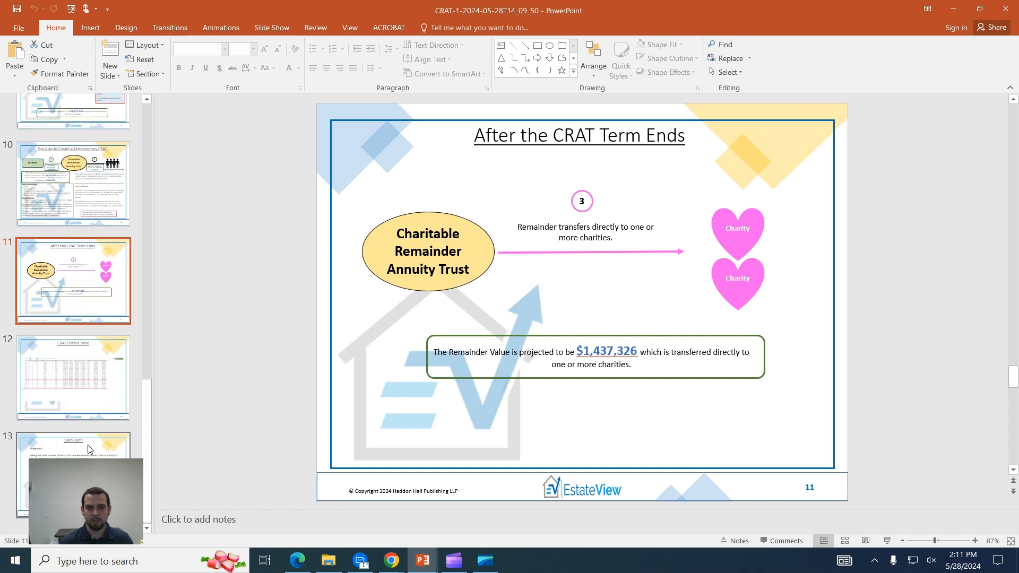
{"action": "left_click", "coordinate": [90, 449]}
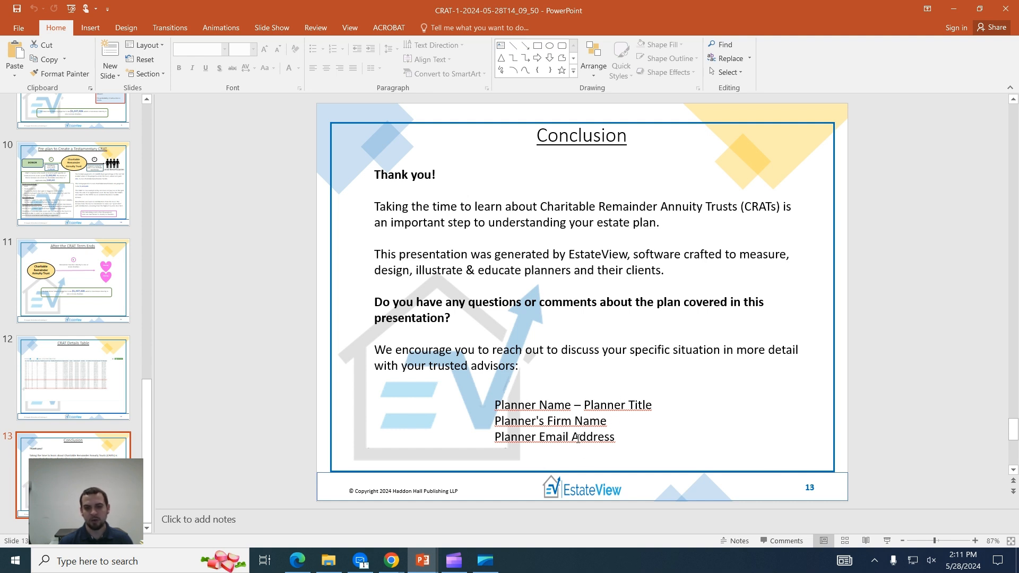
Select the Planner Email Address placeholder in the Conclusion slide's contact text box.
{"action": "left_click", "coordinate": [612, 436]}
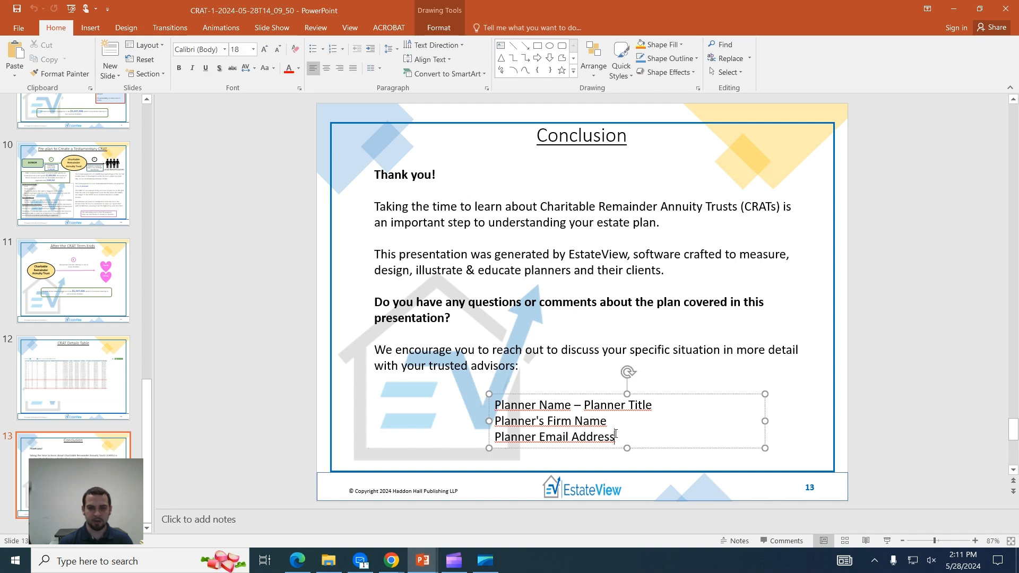
{"action": "left_click_drag", "start_coordinate": [615, 433], "coordinate": [487, 439]}
{"action": "left_click", "coordinate": [687, 426]}
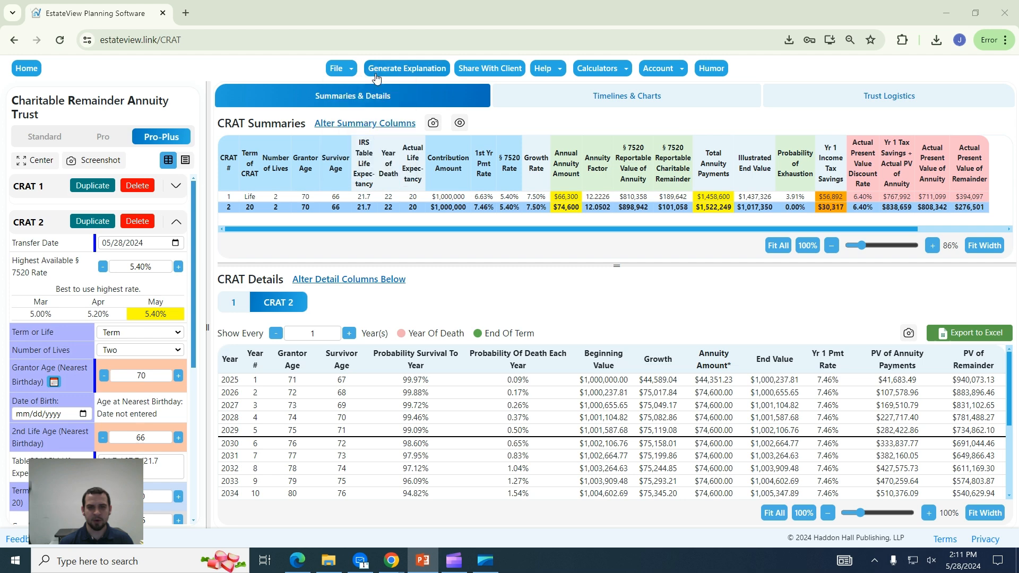
Generate a 14-day share link with an adjusted passcode, copy it to the clipboard, and close the dialog.
{"action": "left_click", "coordinate": [584, 69]}
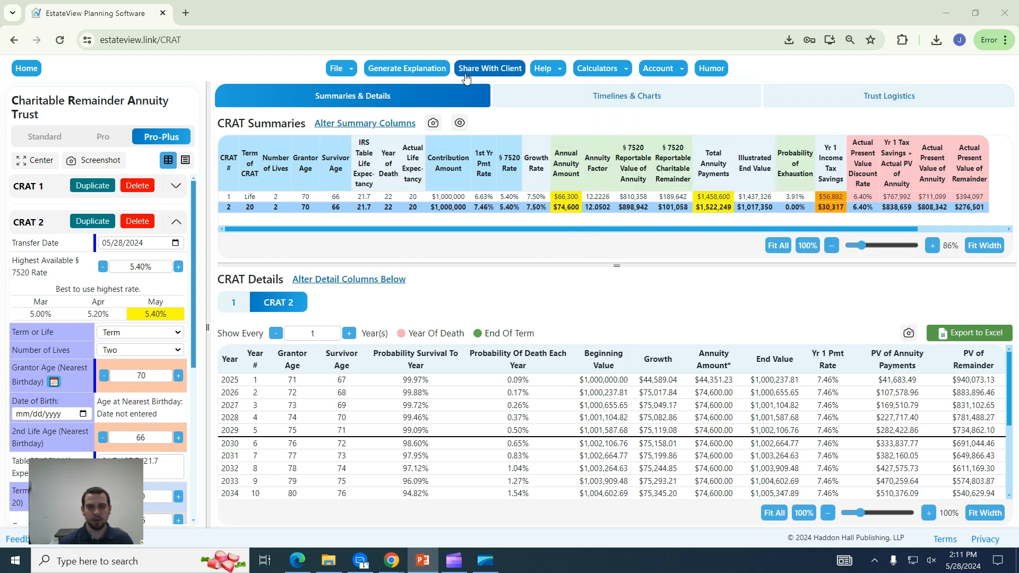
{"action": "left_click", "coordinate": [466, 78]}
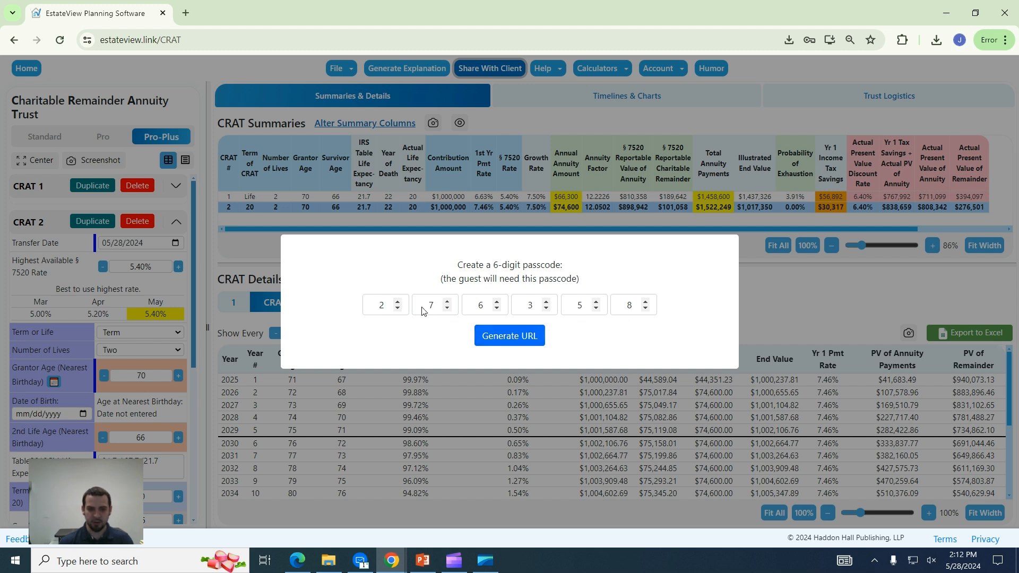
{"action": "left_click", "coordinate": [447, 309]}
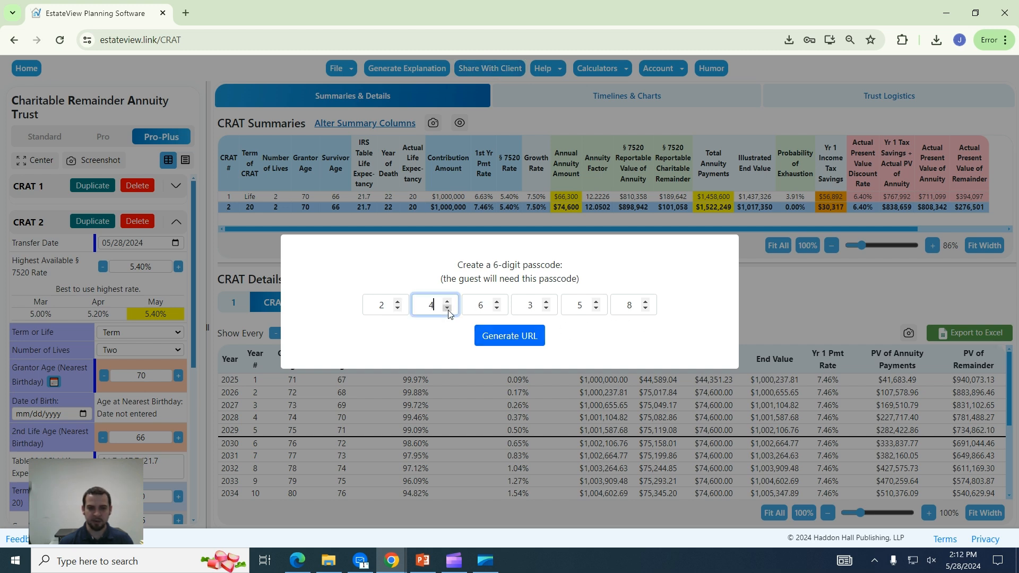
{"action": "left_click", "coordinate": [504, 340]}
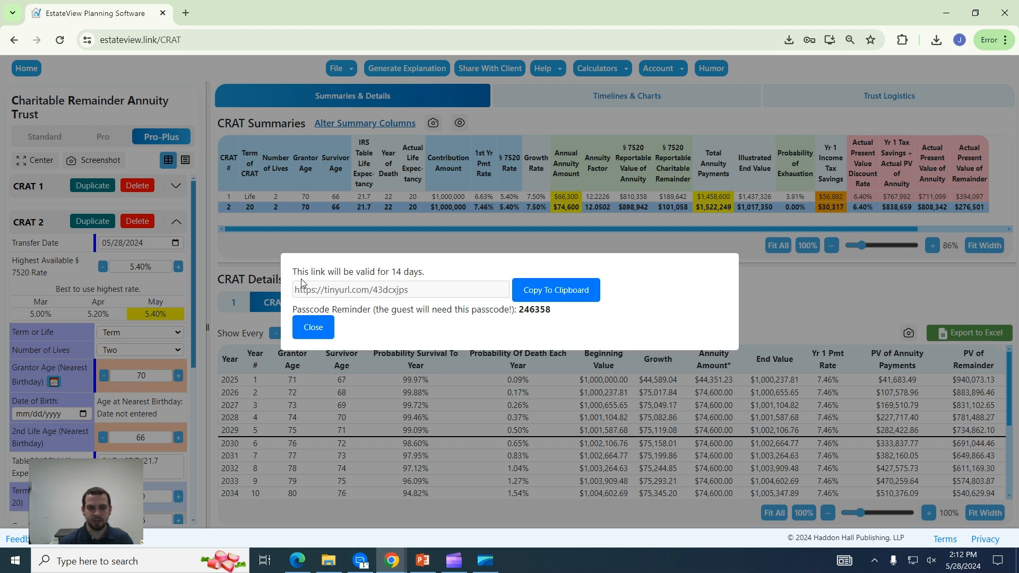
{"action": "left_click", "coordinate": [566, 292]}
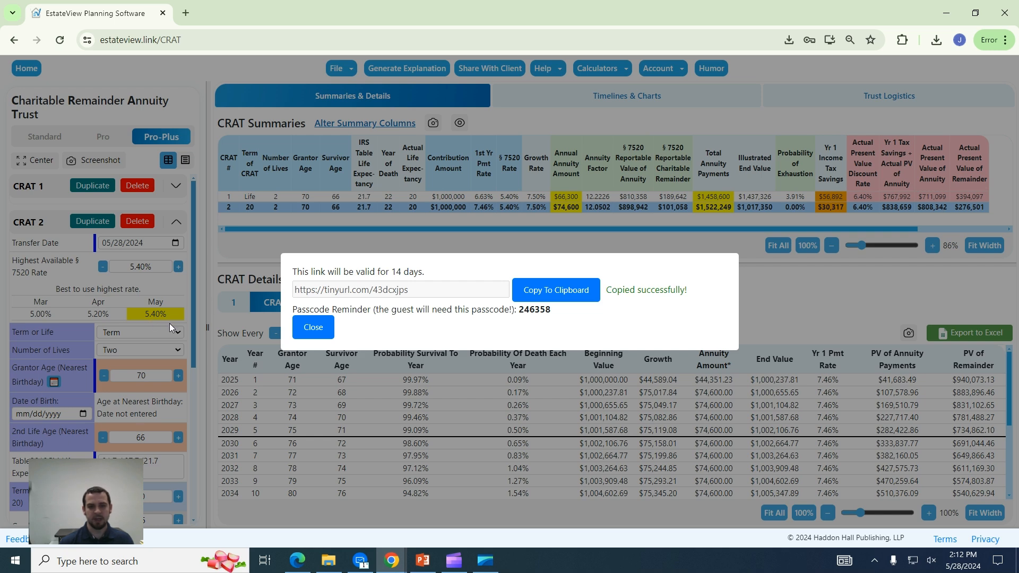
{"action": "left_click", "coordinate": [313, 327]}
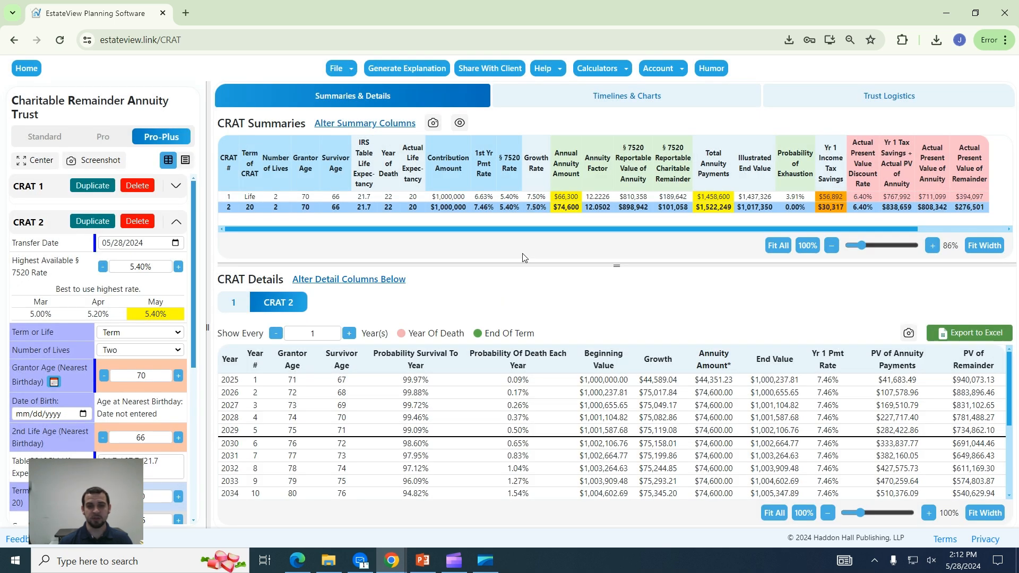